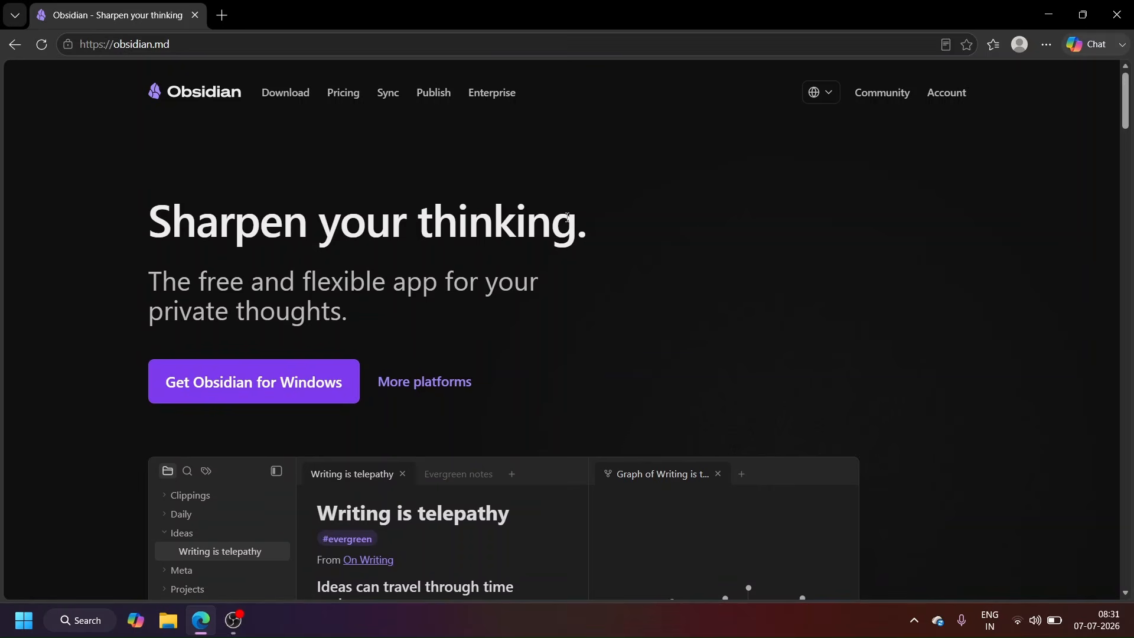
# Step: Look through the Obsidian homepage sections on links, graph, canvas, plugins, Sync and Publish
pyautogui.scroll(-4, 298, 315)
pyautogui.scroll(-1, 407, 391)
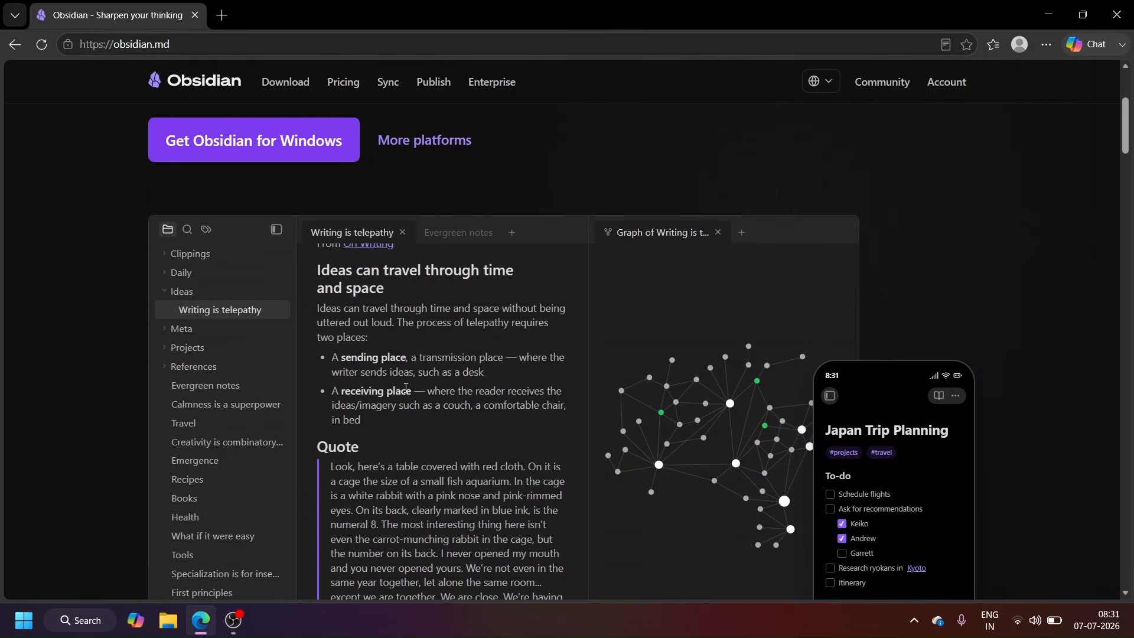
pyautogui.scroll(1, 407, 391)
pyautogui.scroll(-1, 149, 410)
pyautogui.scroll(1, 128, 460)
pyautogui.scroll(-10, 91, 452)
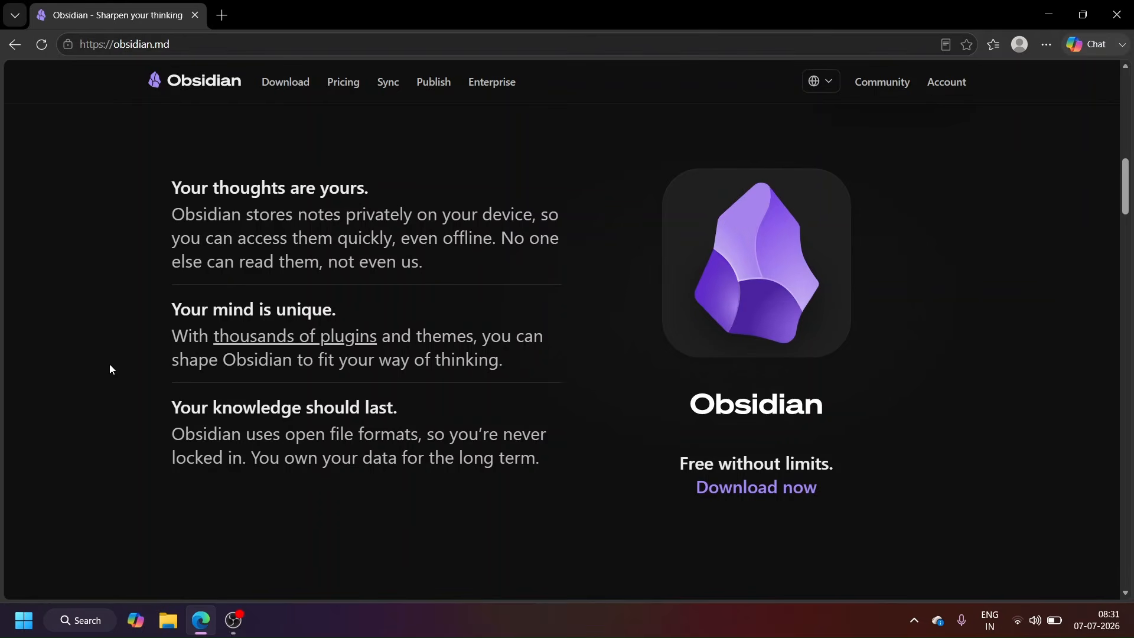
pyautogui.scroll(-5, 109, 369)
pyautogui.scroll(-5, 110, 369)
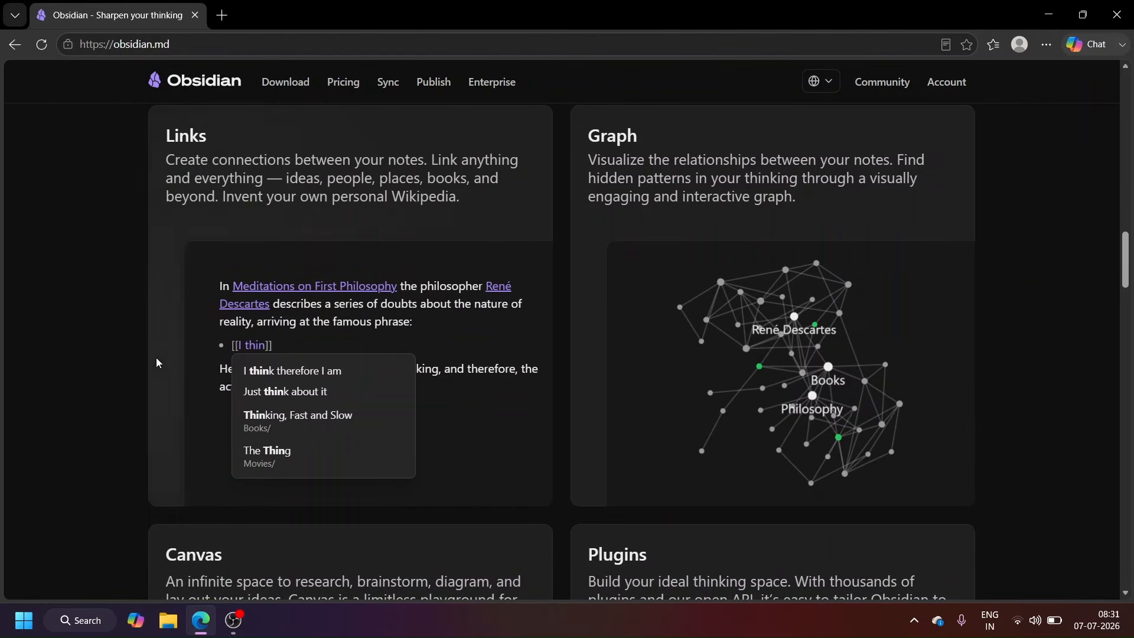
pyautogui.scroll(-6, 108, 387)
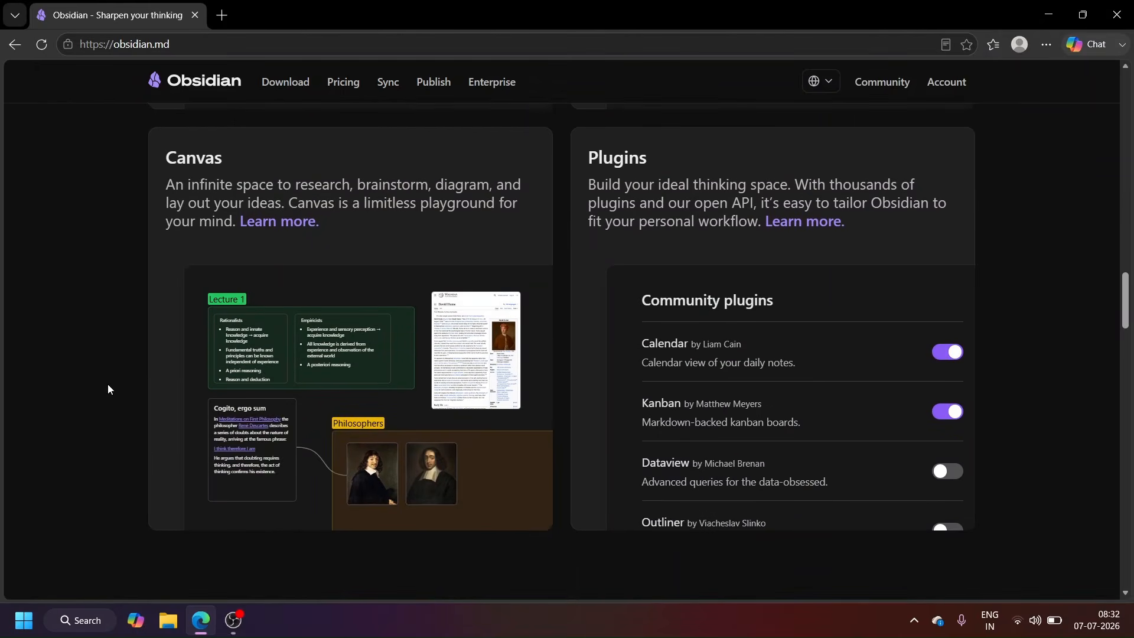
pyautogui.scroll(-10, 518, 199)
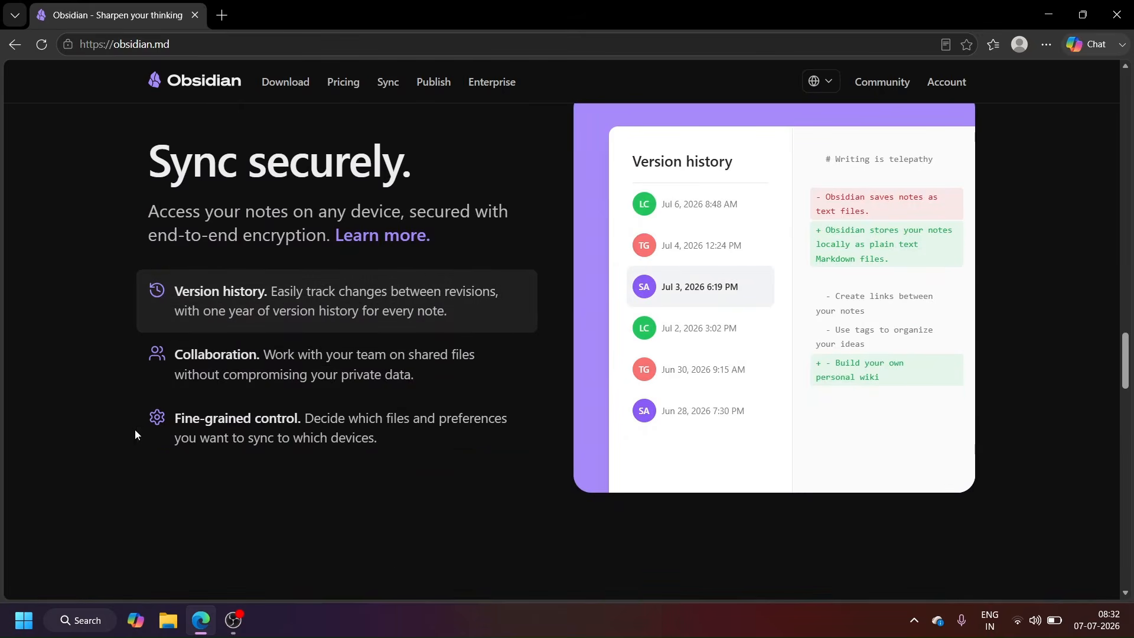
pyautogui.moveTo(241, 373)
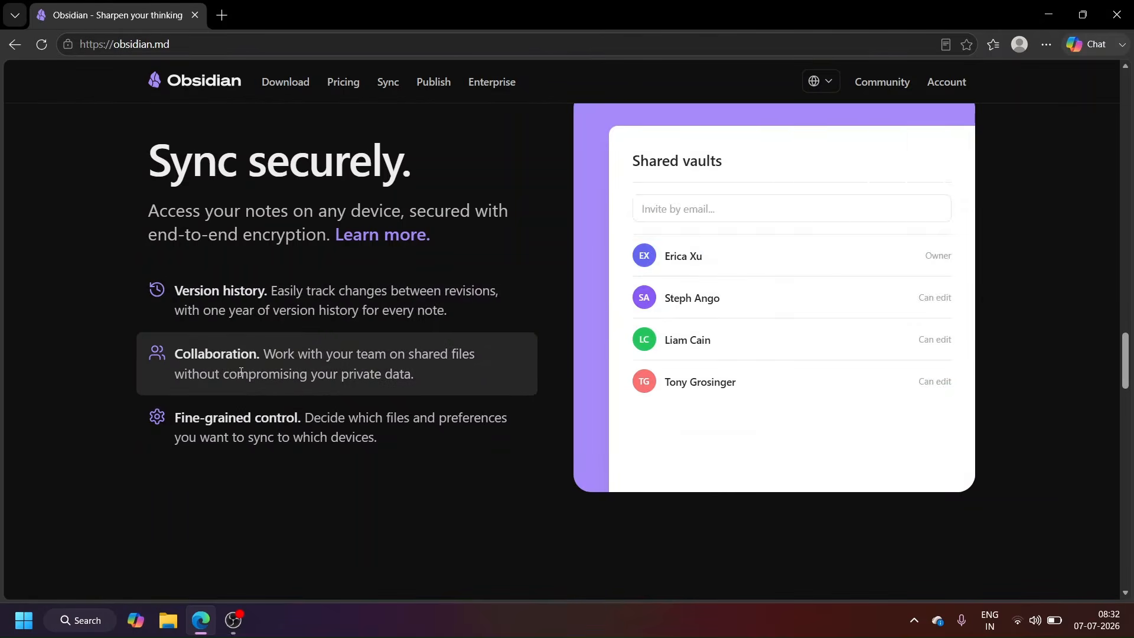
pyautogui.scroll(-5, 61, 281)
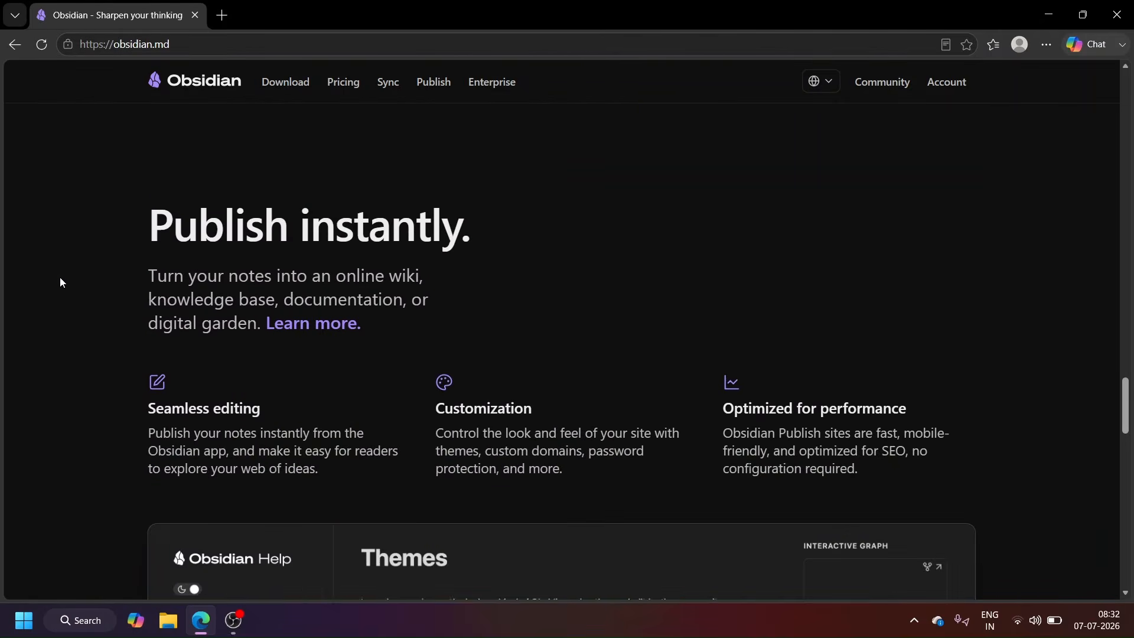
pyautogui.scroll(-1, 60, 282)
pyautogui.scroll(-3, 91, 334)
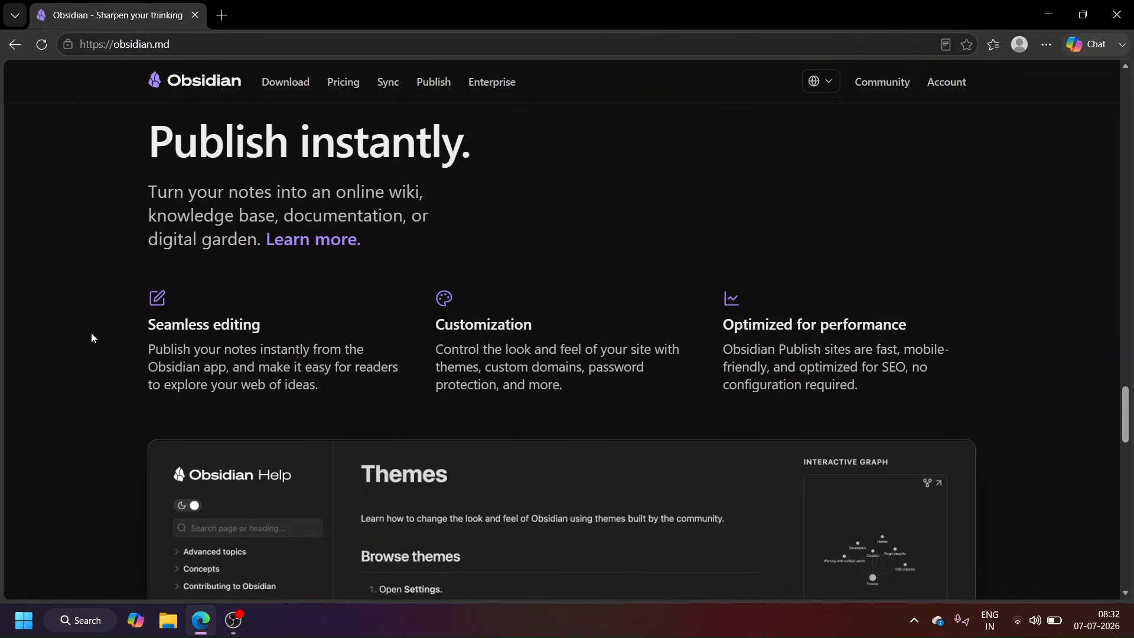
pyautogui.scroll(1, 91, 332)
pyautogui.scroll(-3, 91, 332)
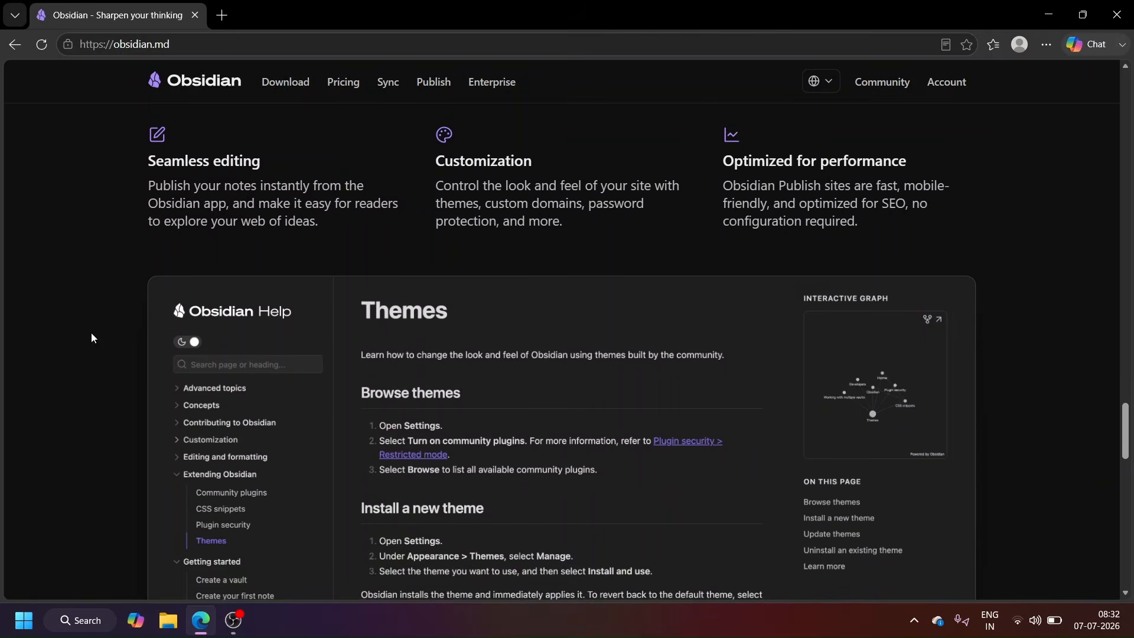
pyautogui.scroll(-13, 256, 473)
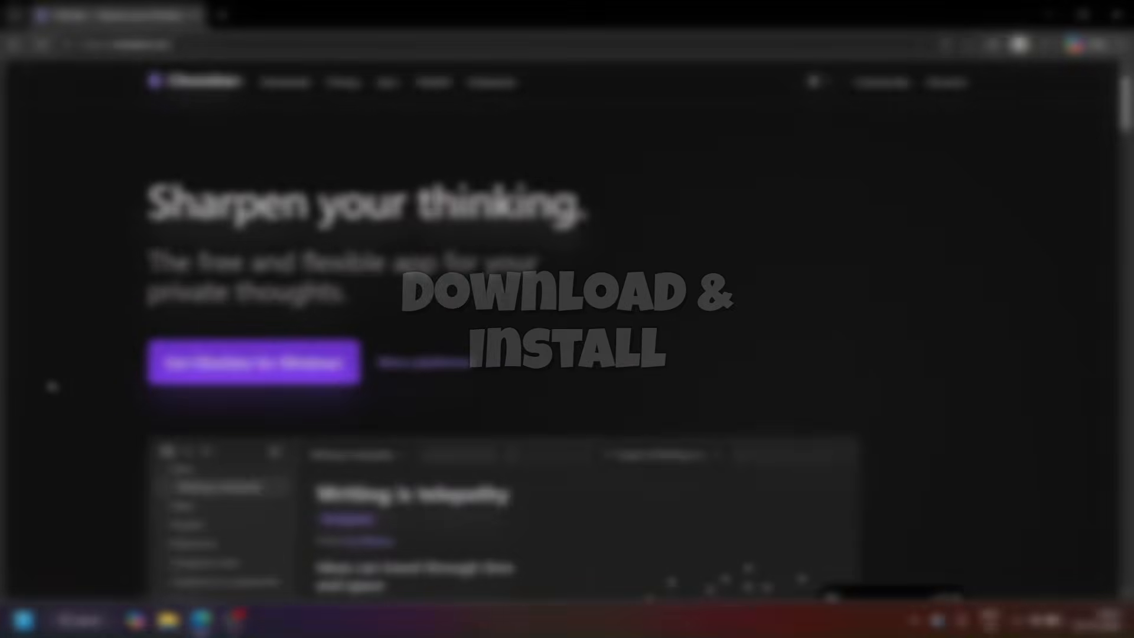
# Step: Download the Windows installer for Obsidian from the official download page
pyautogui.click(239, 375)
pyautogui.scroll(-2, 236, 371)
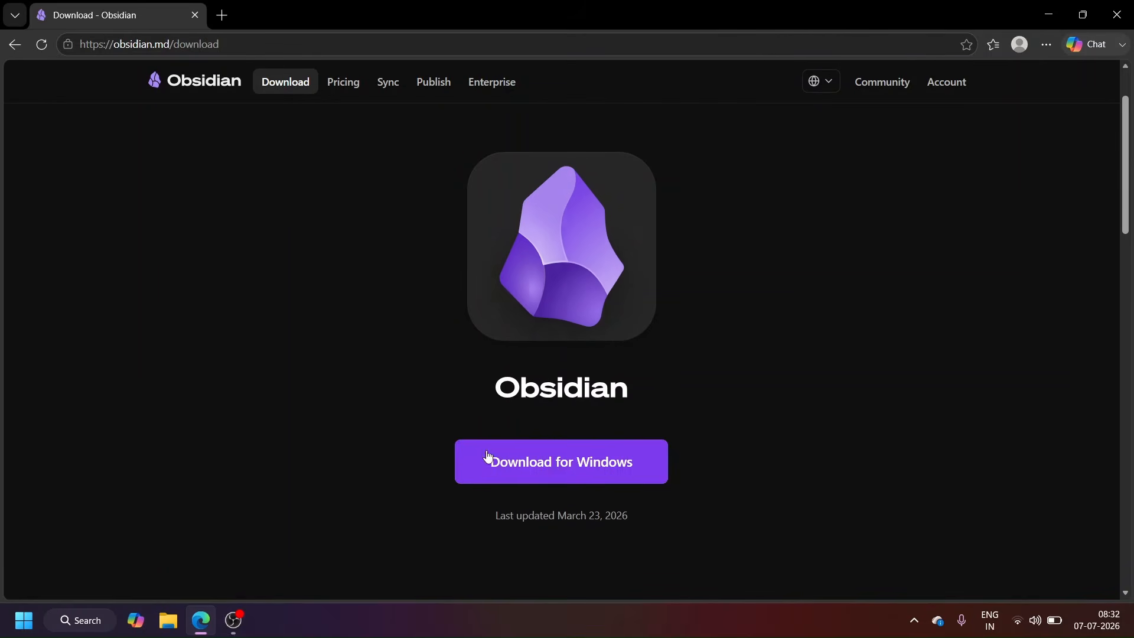
pyautogui.click(524, 464)
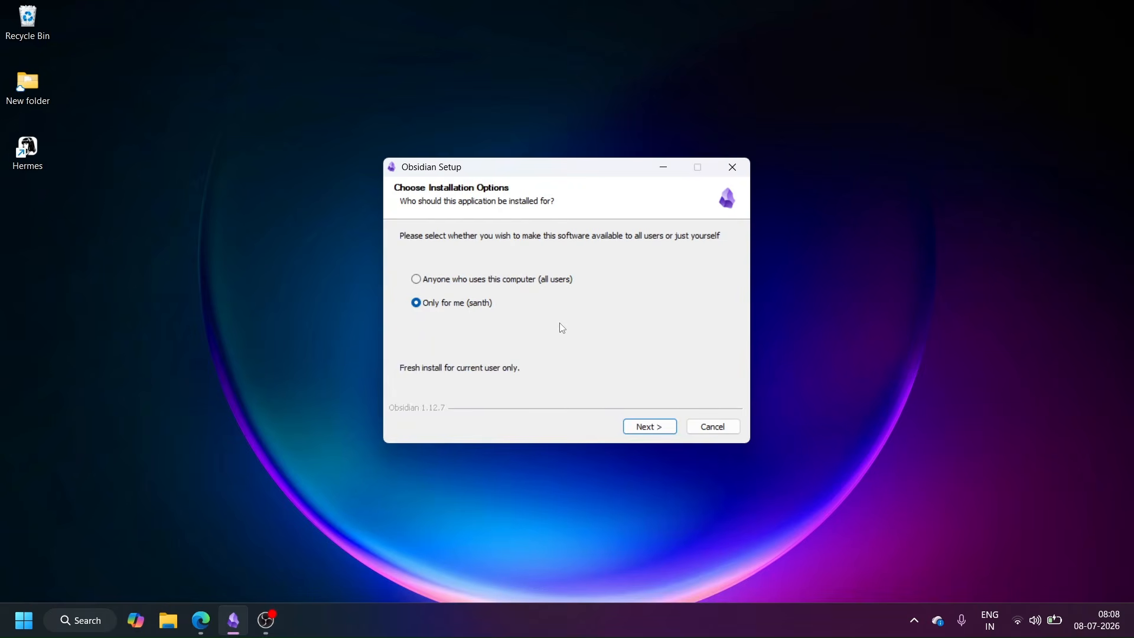
# Step: Install Obsidian for the current user only in the default destination folder and run it on completion
pyautogui.click(654, 429)
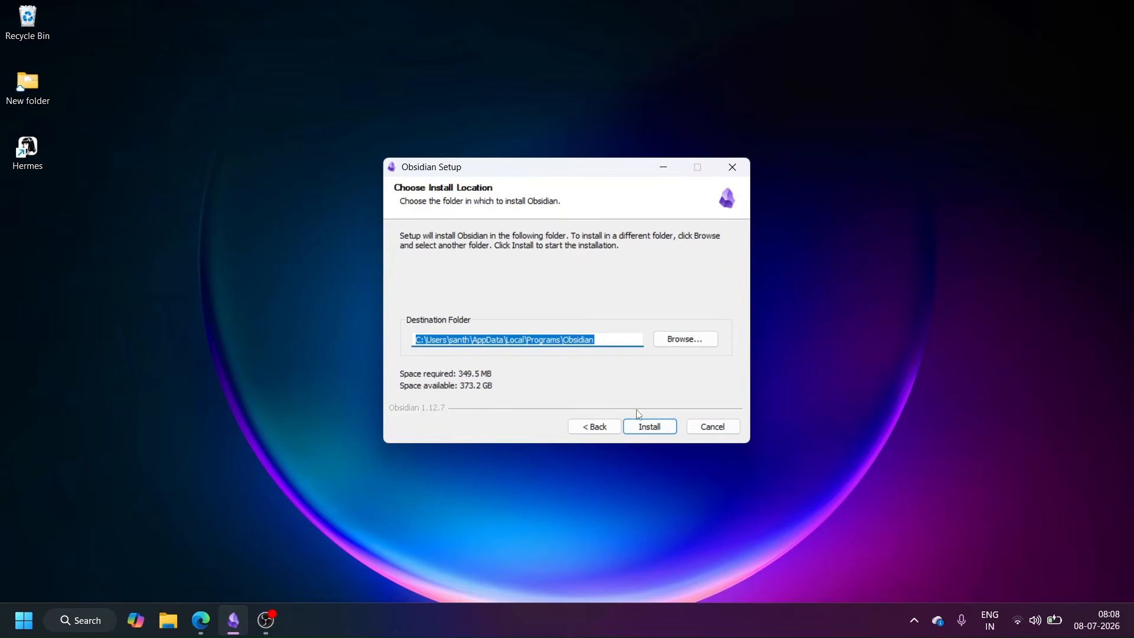
pyautogui.click(650, 428)
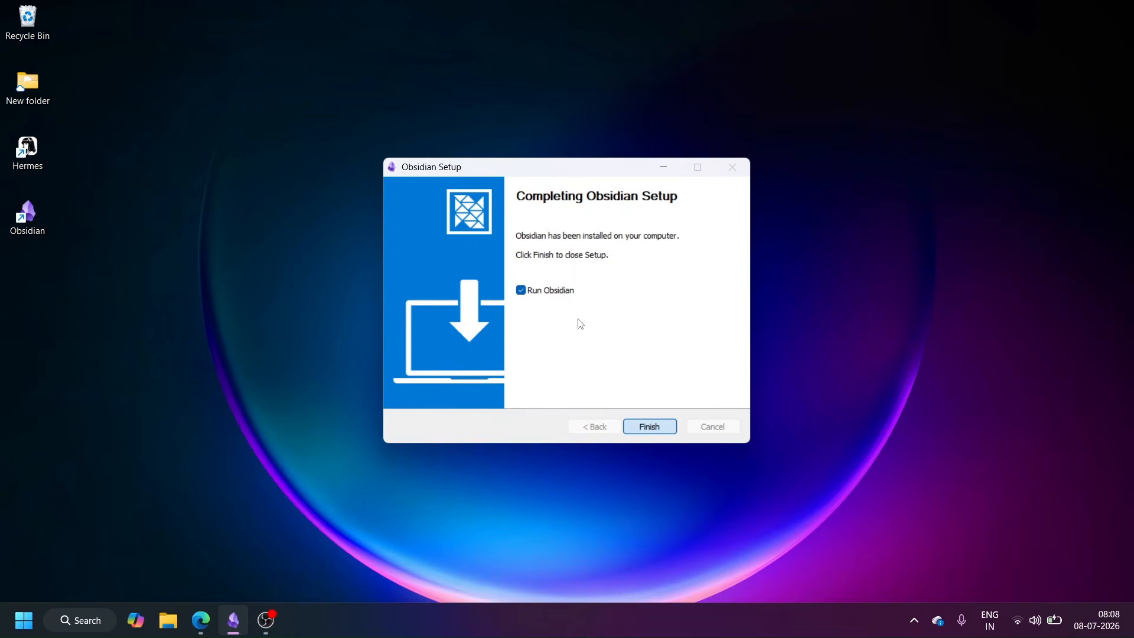
pyautogui.press('Return')
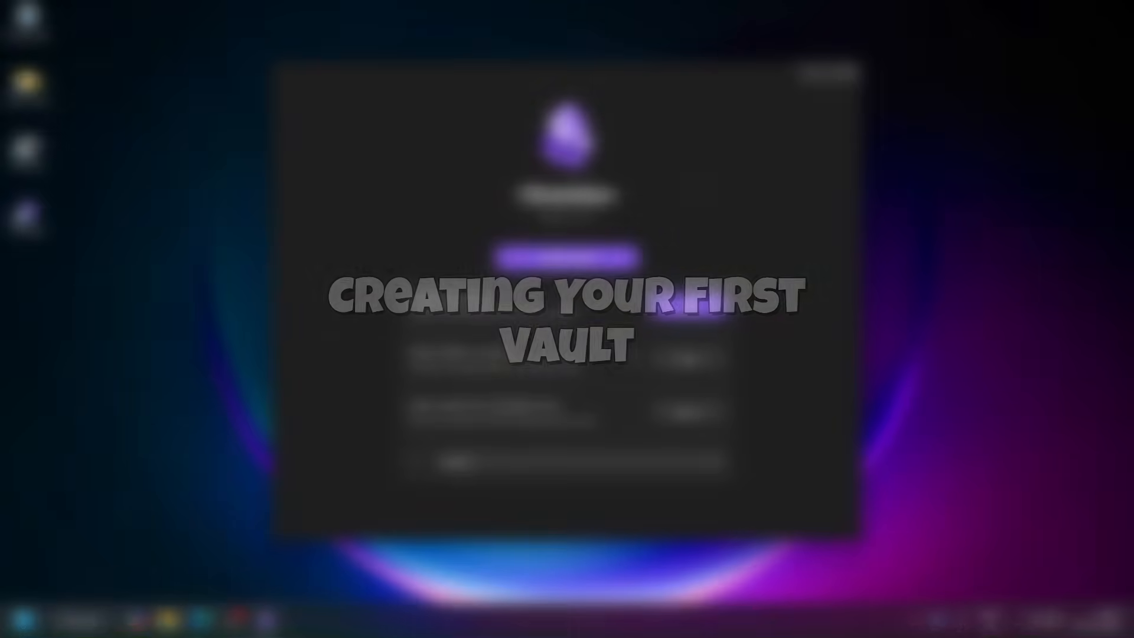
# Step: Start creating a new local vault and name it AI Second Brain
pyautogui.click(688, 307)
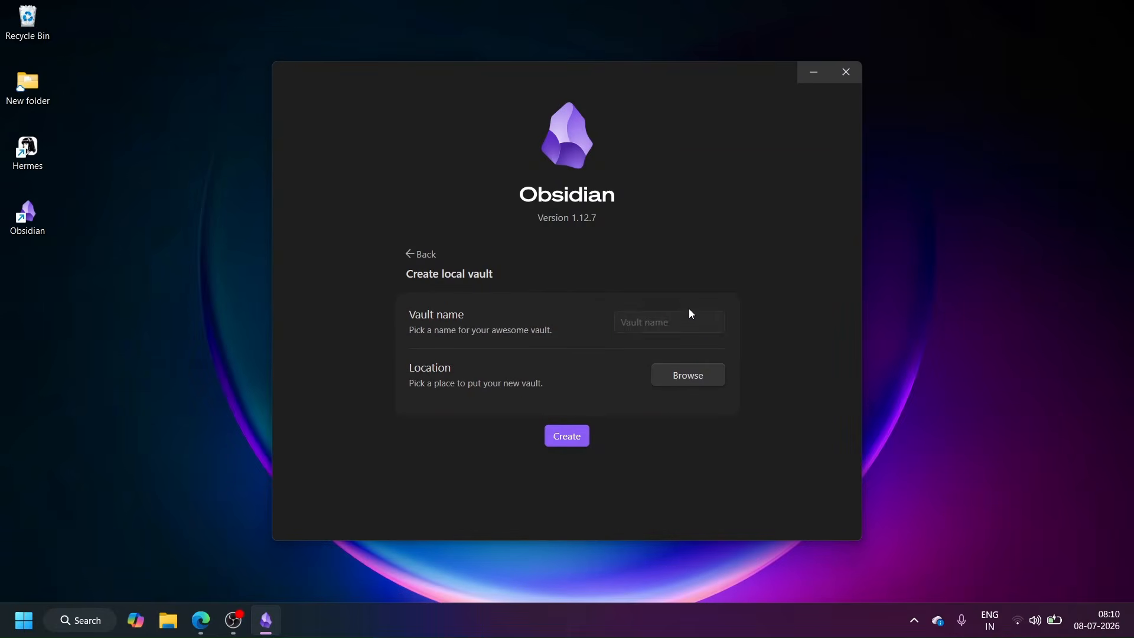
pyautogui.click(636, 326)
pyautogui.write('AI Second Brain')
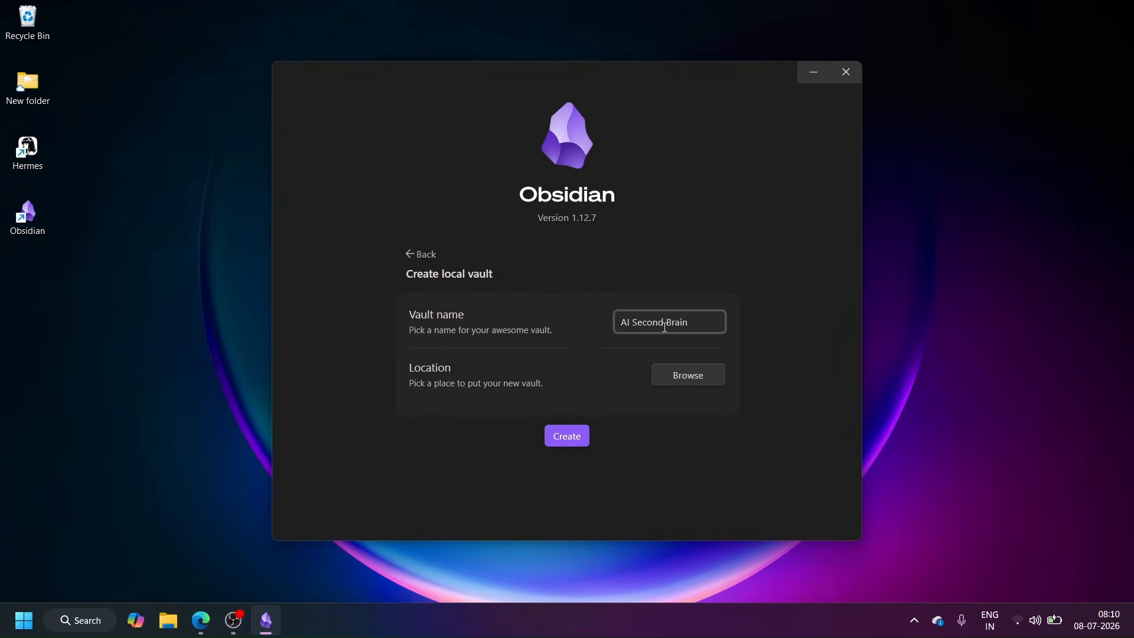
# Step: Set the vault's location to a new folder named Obsidian inside Documents and create the vault
pyautogui.click(679, 374)
pyautogui.click(73, 195)
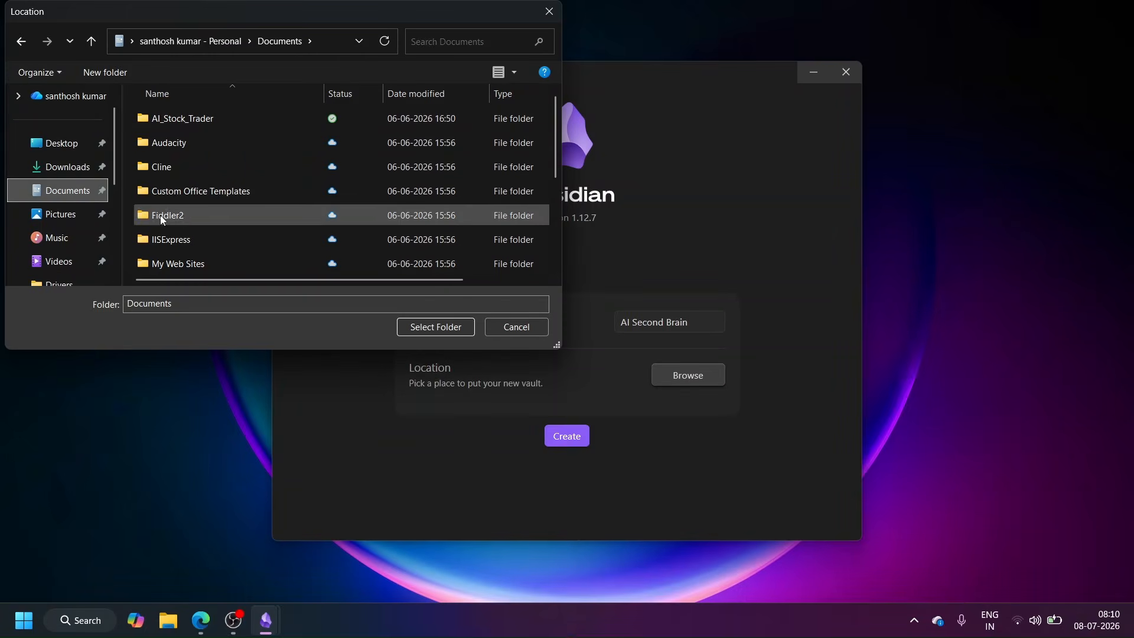
pyautogui.click(115, 73)
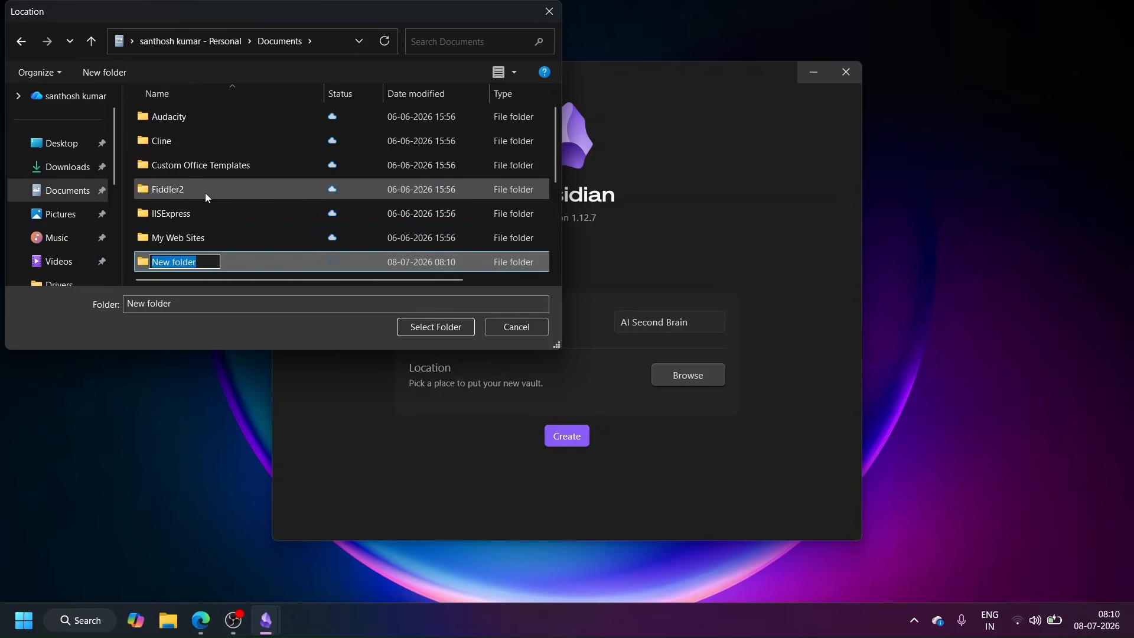
pyautogui.write('Obsidian')
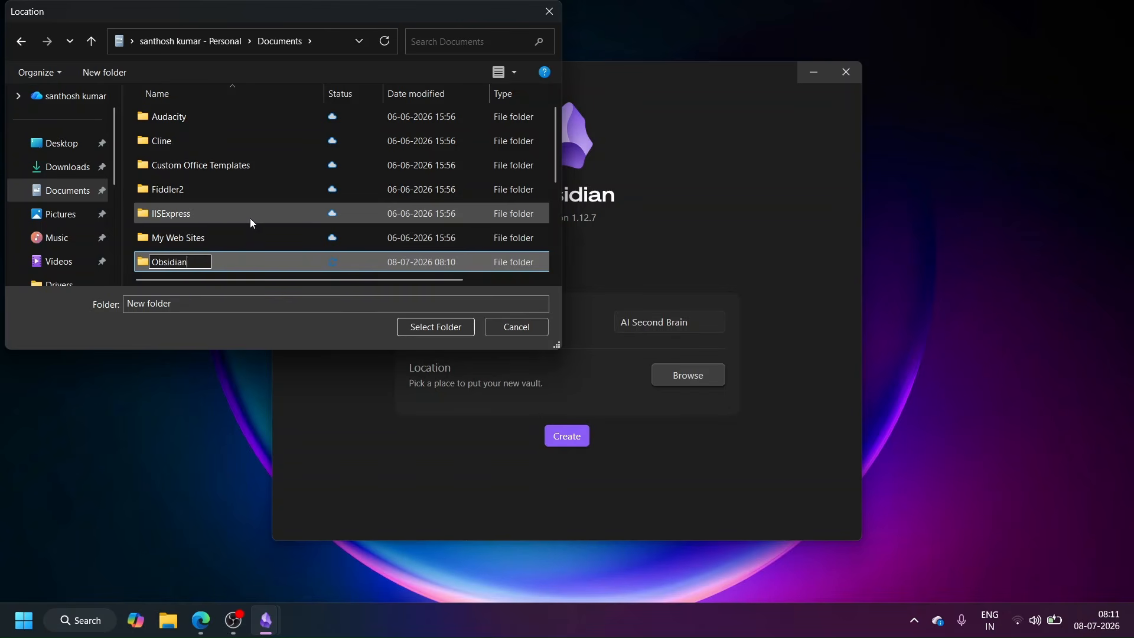
pyautogui.press('Return')
pyautogui.click(198, 264)
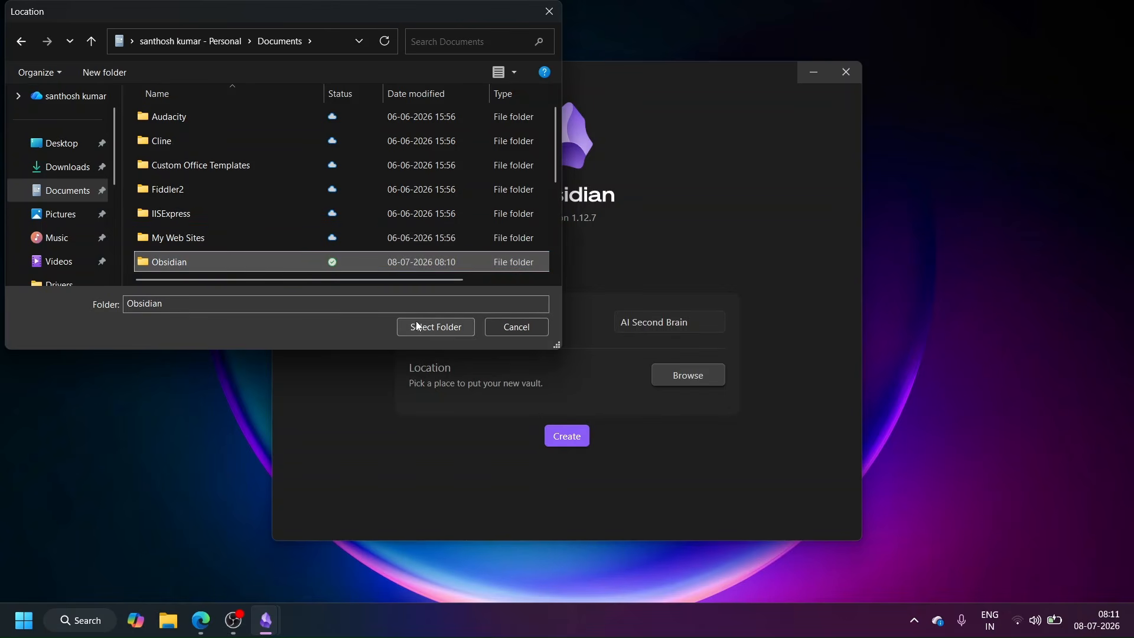
pyautogui.click(438, 329)
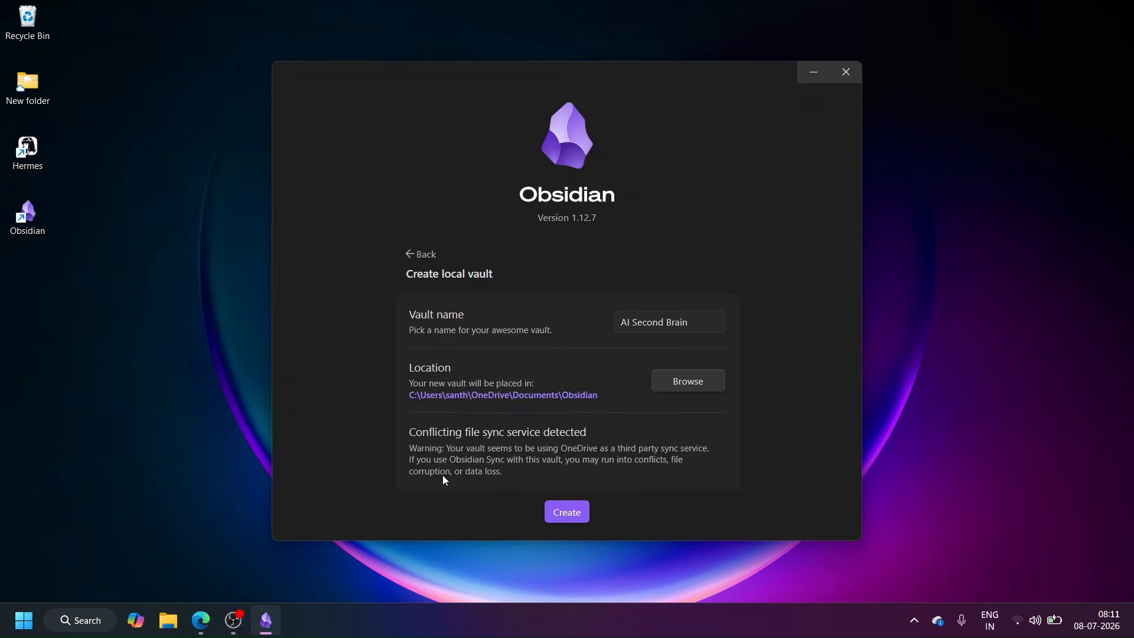
pyautogui.click(564, 511)
pyautogui.click(902, 21)
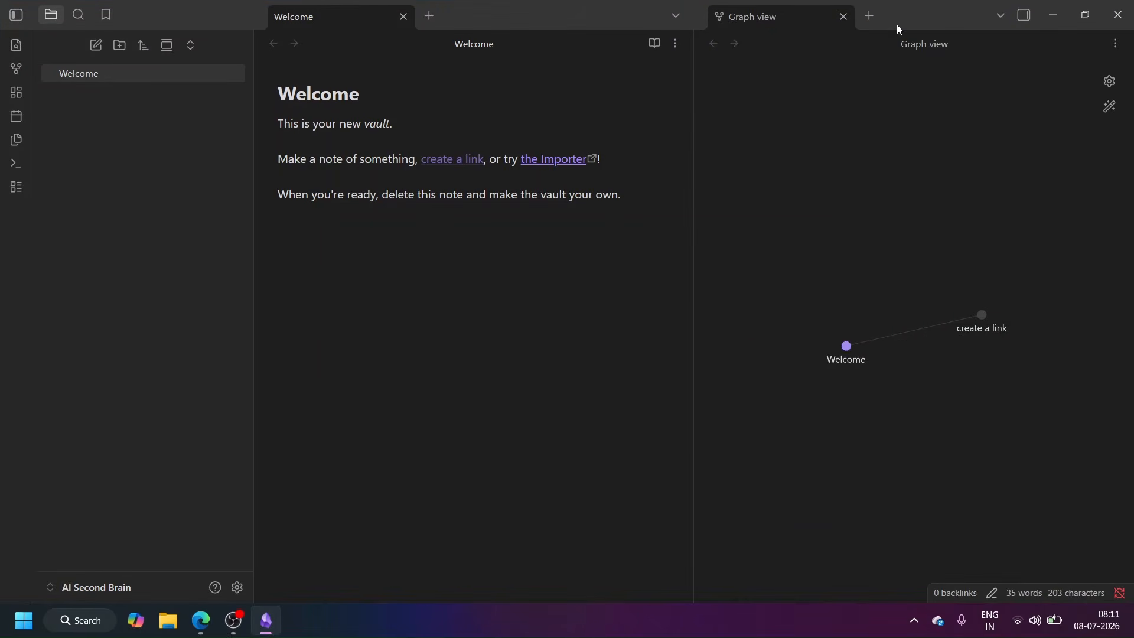
# Step: Create four folders in the vault named AI Models, LLM Internals, MCP and AI Agents
pyautogui.click(119, 46)
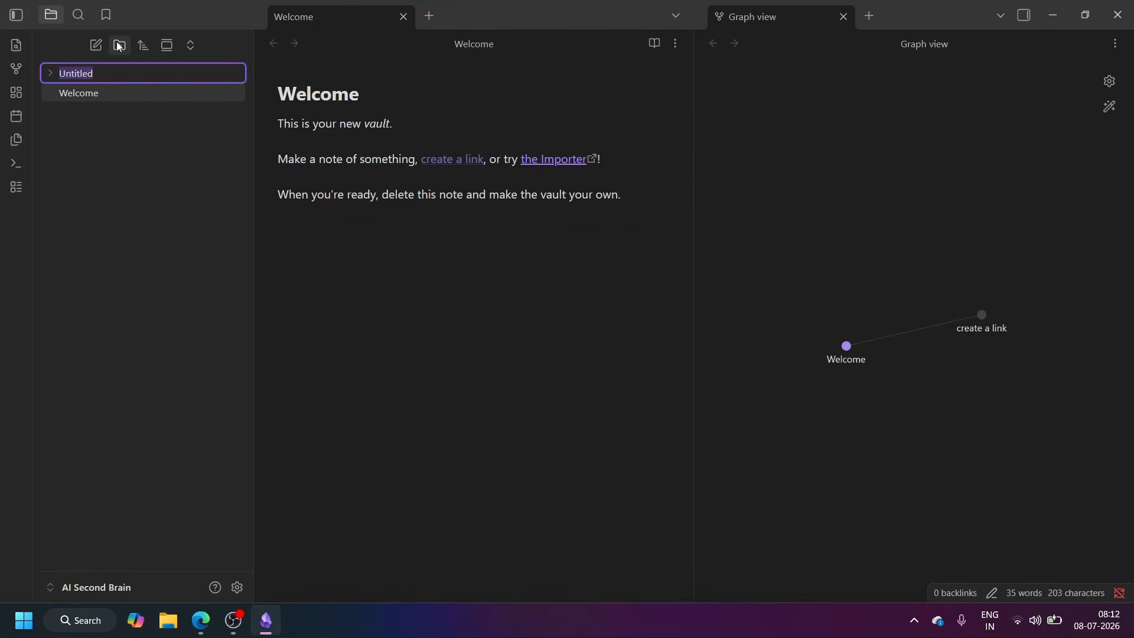
pyautogui.write('AI Models')
pyautogui.click(119, 45)
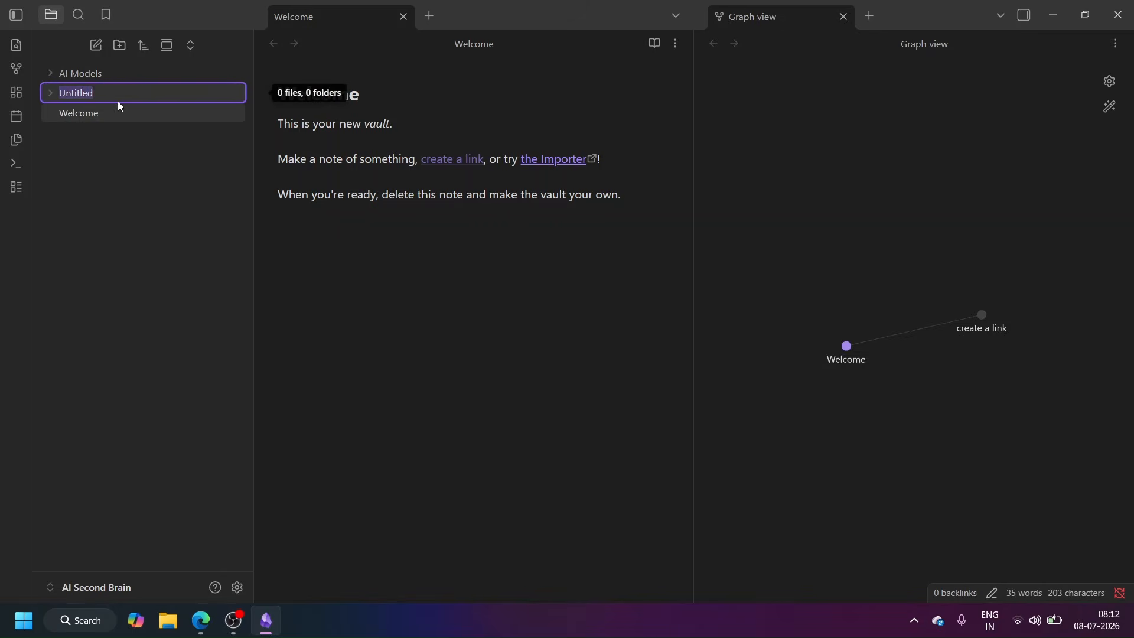
pyautogui.write('LLM Internals')
pyautogui.click(119, 46)
pyautogui.write('MCP')
pyautogui.click(121, 46)
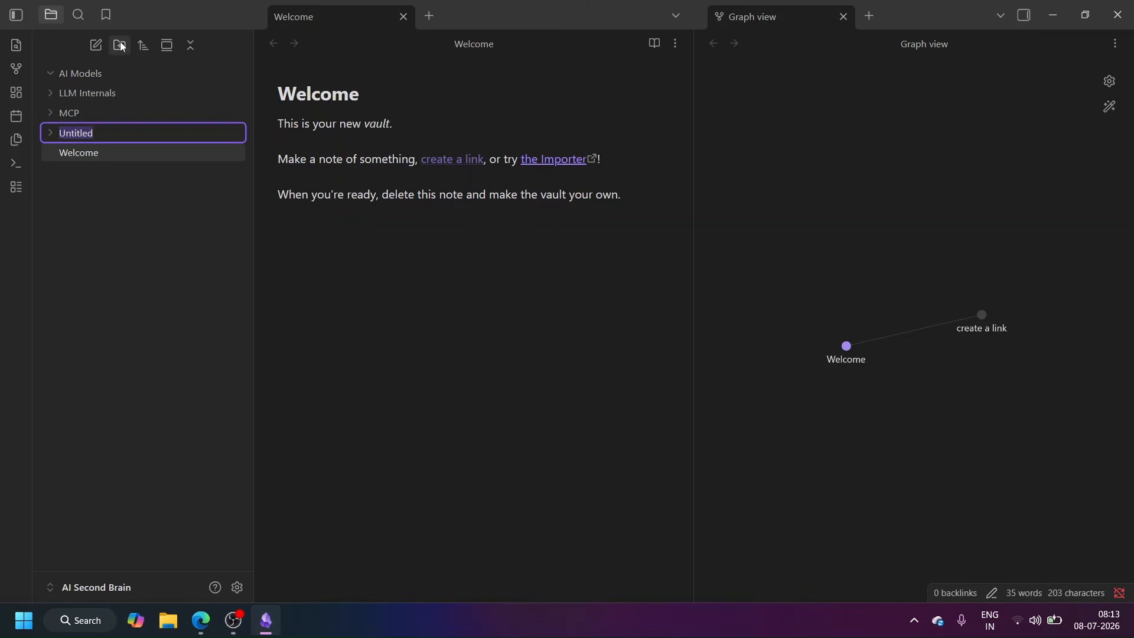
pyautogui.write('AI Agents')
# Step: Add another folder to the vault and name it RAG
pyautogui.click(122, 45)
pyautogui.write('AI A')
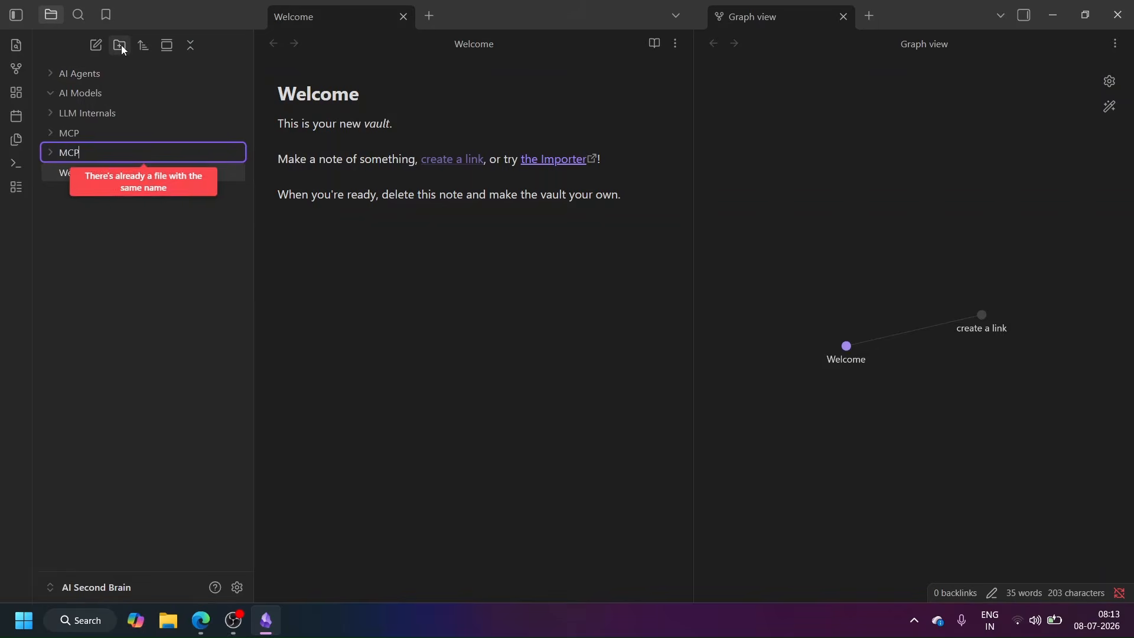
pyautogui.press('BackSpace')
pyautogui.press('BackSpace')
pyautogui.press('BackSpace')
pyautogui.press('BackSpace')
pyautogui.write('RAG')
pyautogui.press('Return')
# Step: Add a folder named GitHub Repos to the vault
pyautogui.click(119, 46)
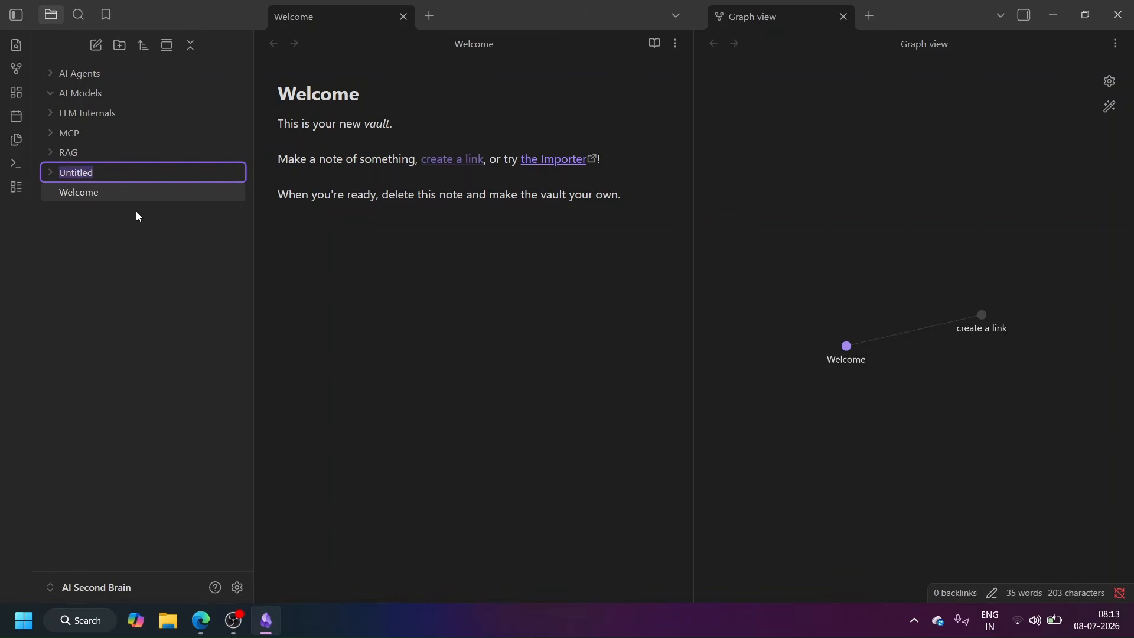
pyautogui.write('Githbu')
pyautogui.press('BackSpace')
pyautogui.press('BackSpace')
pyautogui.write('ub Re')
pyautogui.press('BackSpace')
pyautogui.press('BackSpace')
pyautogui.press('BackSpace')
pyautogui.press('BackSpace')
pyautogui.press('BackSpace')
pyautogui.press('BackSpace')
pyautogui.write('Hub Repos')
pyautogui.press('Return')
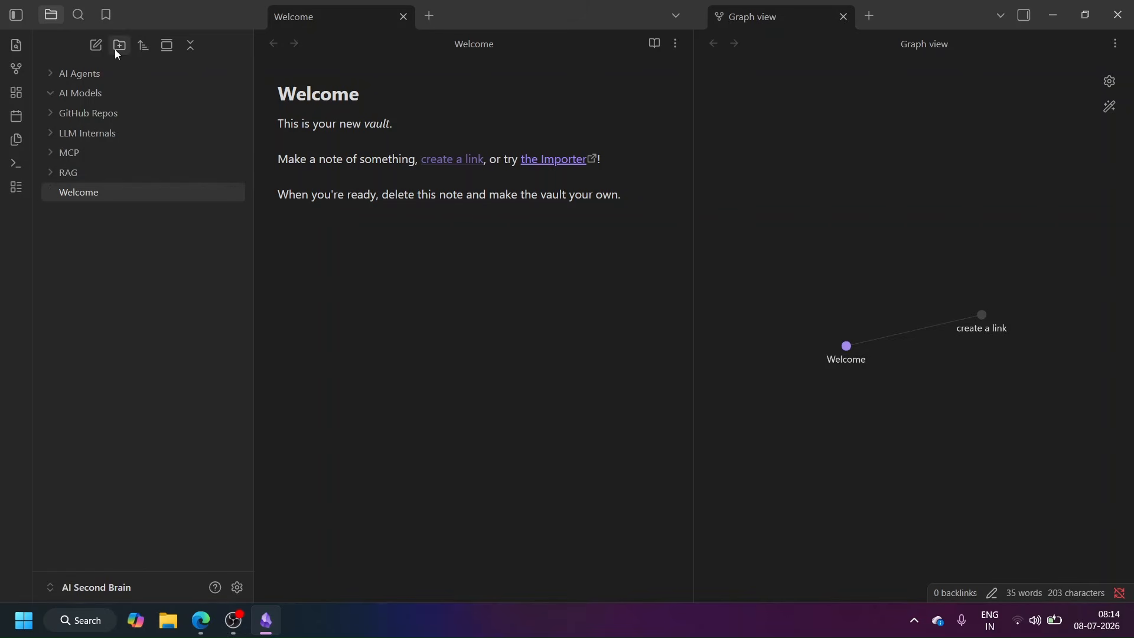
# Step: Add two more folders to the vault, named Research Papers and Projects
pyautogui.click(119, 46)
pyautogui.write('Research Papers')
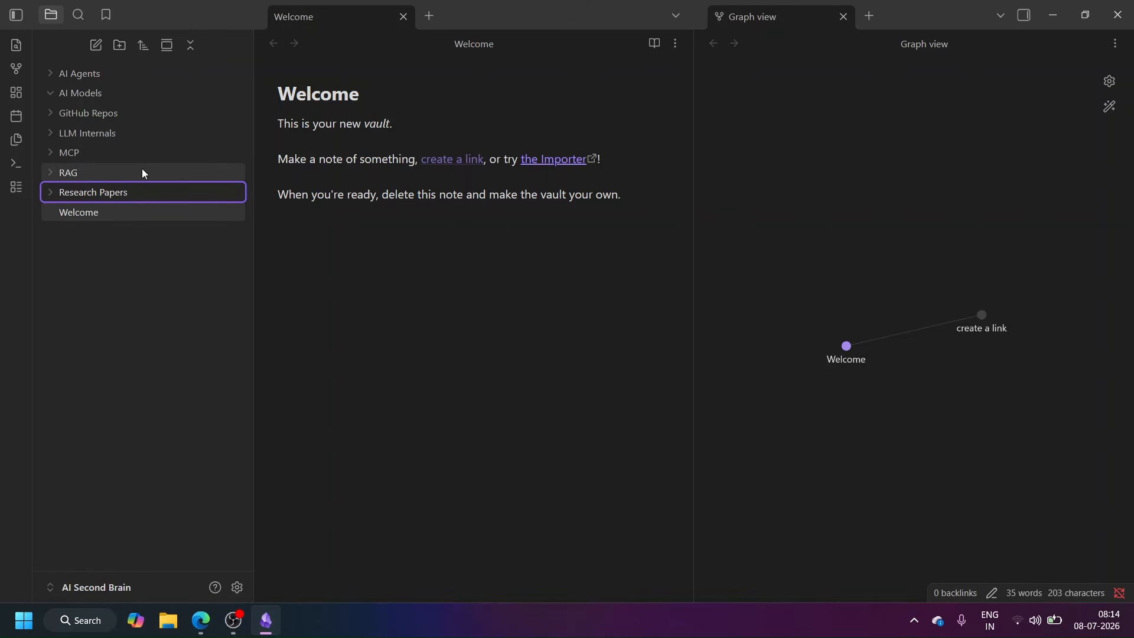
pyautogui.press('Return')
pyautogui.click(119, 45)
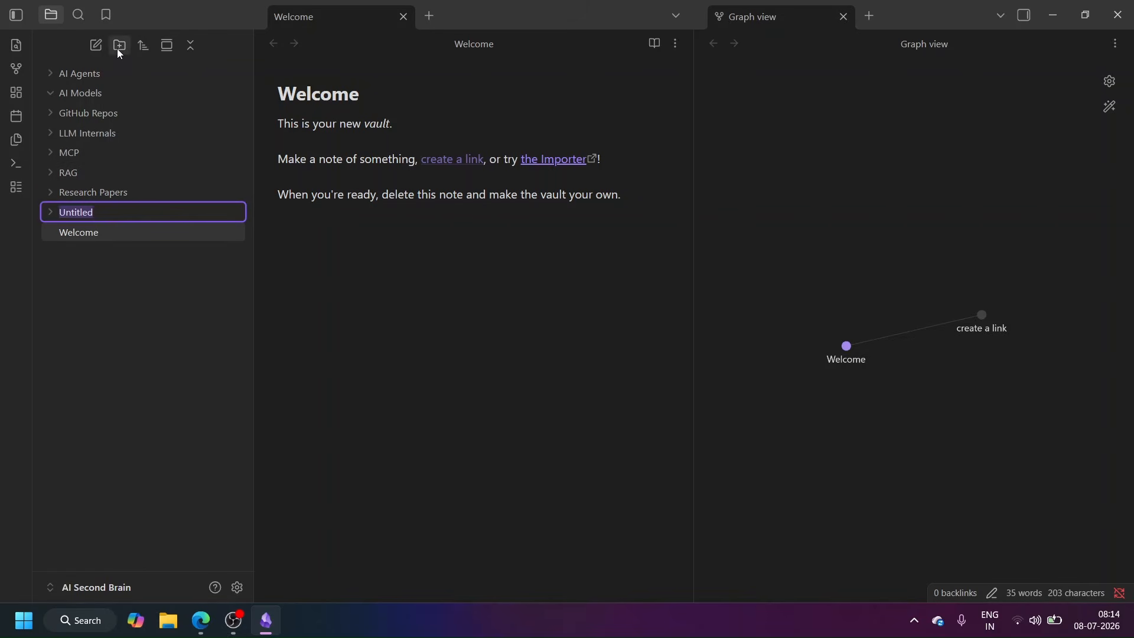
pyautogui.write('Projec')
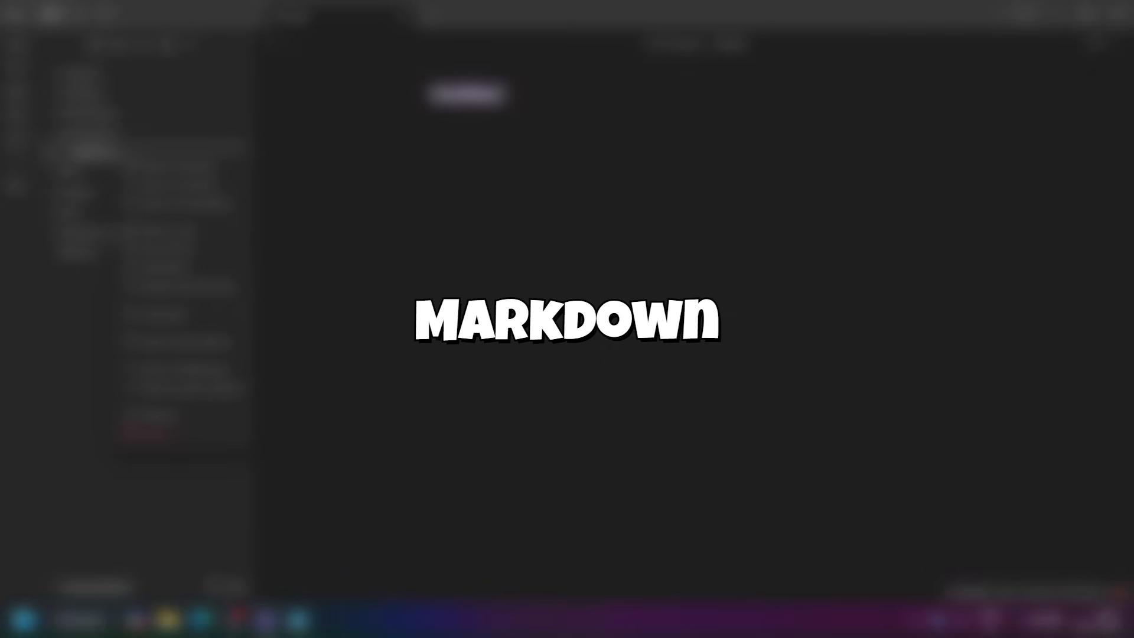
# Step: Rename the untitled note in the LLM Internals folder as LLM
pyautogui.click(175, 412)
pyautogui.write('LLM')
pyautogui.press('Return')
# Step: Write "LLM Basics" in the LLM note and format it as a level-one Markdown heading
pyautogui.click(532, 145)
pyautogui.write('LLM')
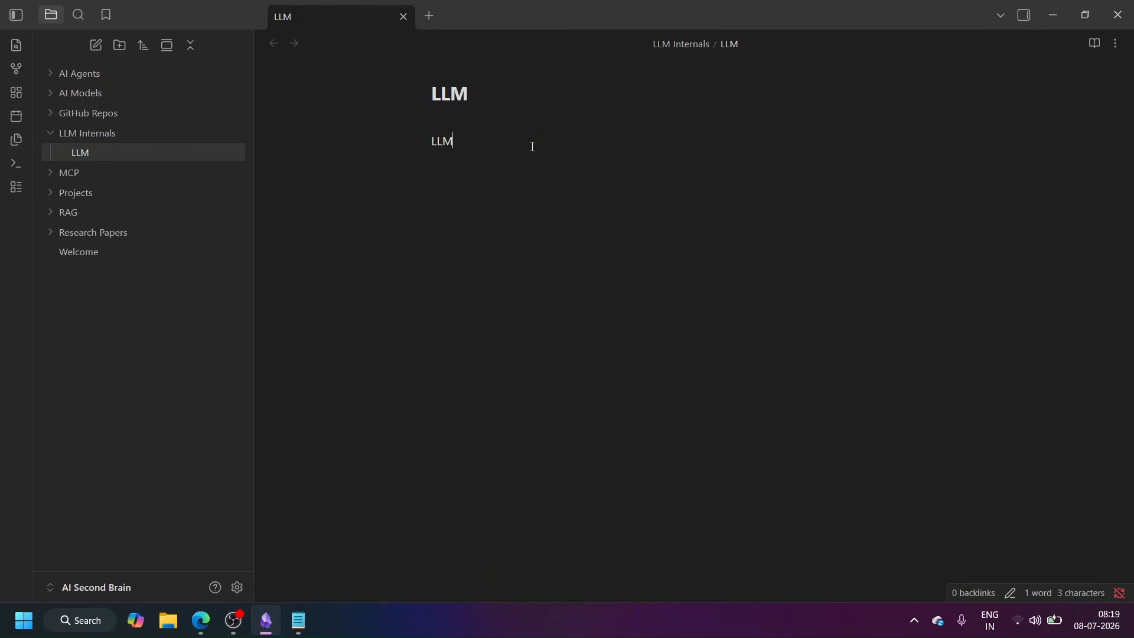
pyautogui.write(' Basics')
pyautogui.press('Home')
pyautogui.write('#')
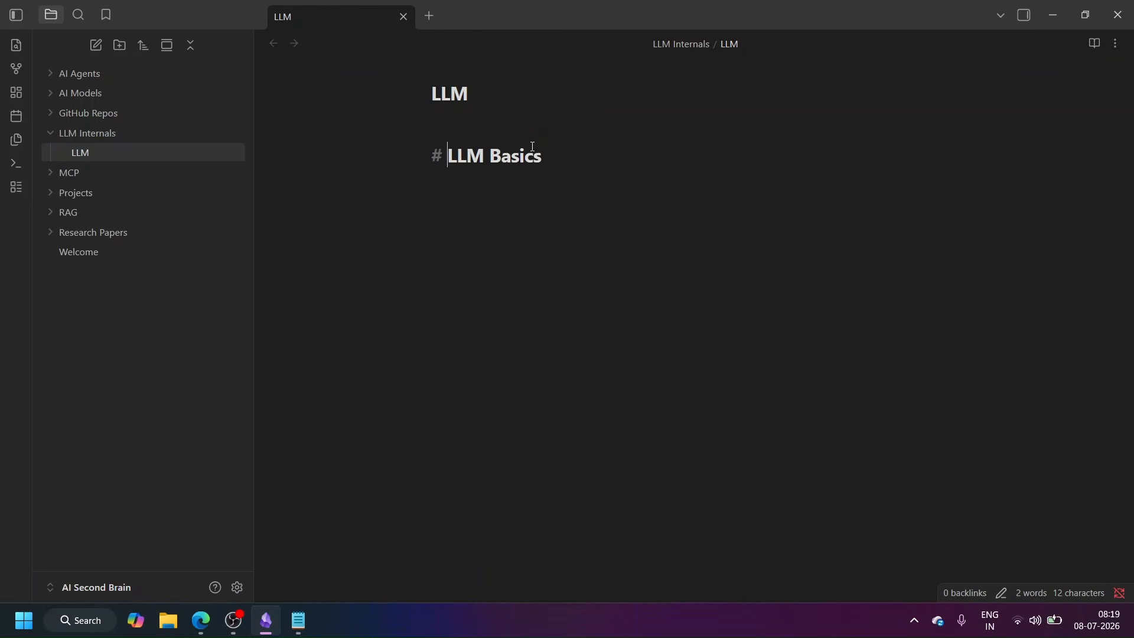
# Step: Paste the sentence "Large Language Models are AI models trained on massive amounts of text." below the LLM Basics heading
pyautogui.click(565, 160)
pyautogui.press('Return')
pyautogui.press('Return')
pyautogui.write('Large Language Models are AI models trained on massive amounts of text.')
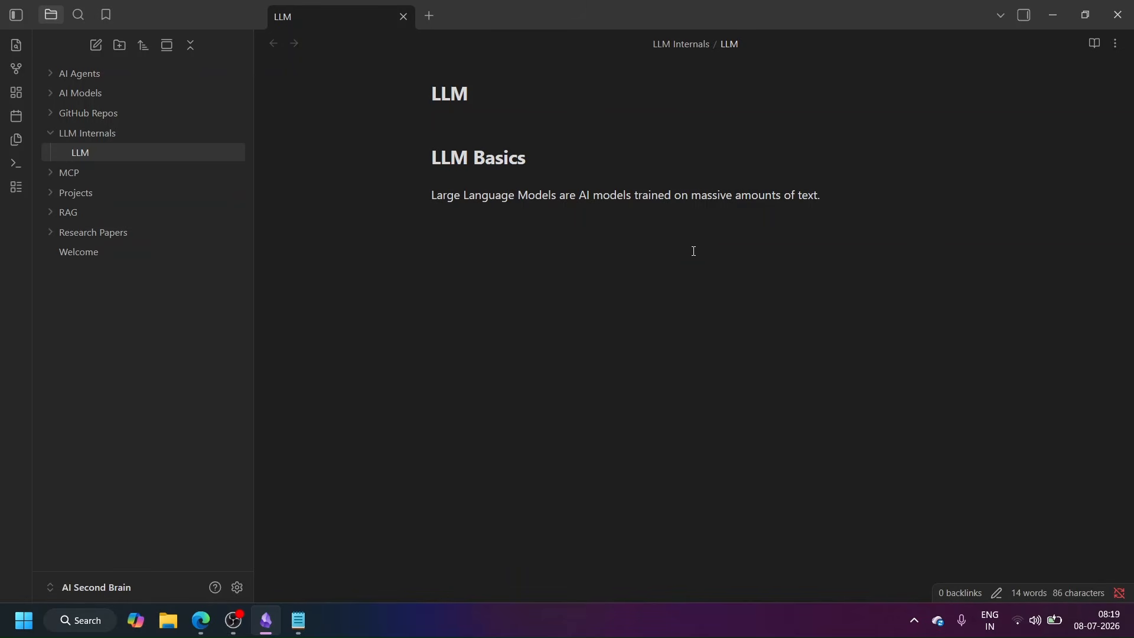
# Step: Add a level-two Markdown heading reading "Key Concepts" below the introductory sentence in the LLM note
pyautogui.write('oncepts')
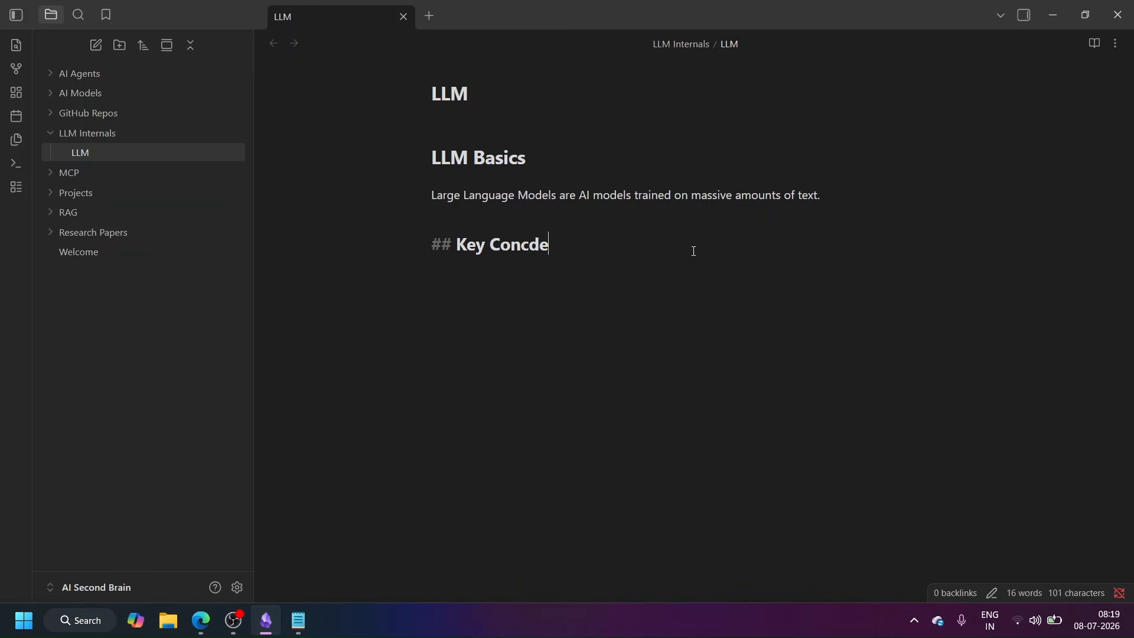
pyautogui.press('Return')
pyautogui.press('Return')
# Step: Paste the key concepts and split them into four bullets: Transformer Architecture, Attention Mechanism, Tokenization and Embeddings
pyautogui.write('- Transformer Architecture - Attention Mechanism - Tokenization - Embeddings')
pyautogui.click(585, 285)
pyautogui.press('Return')
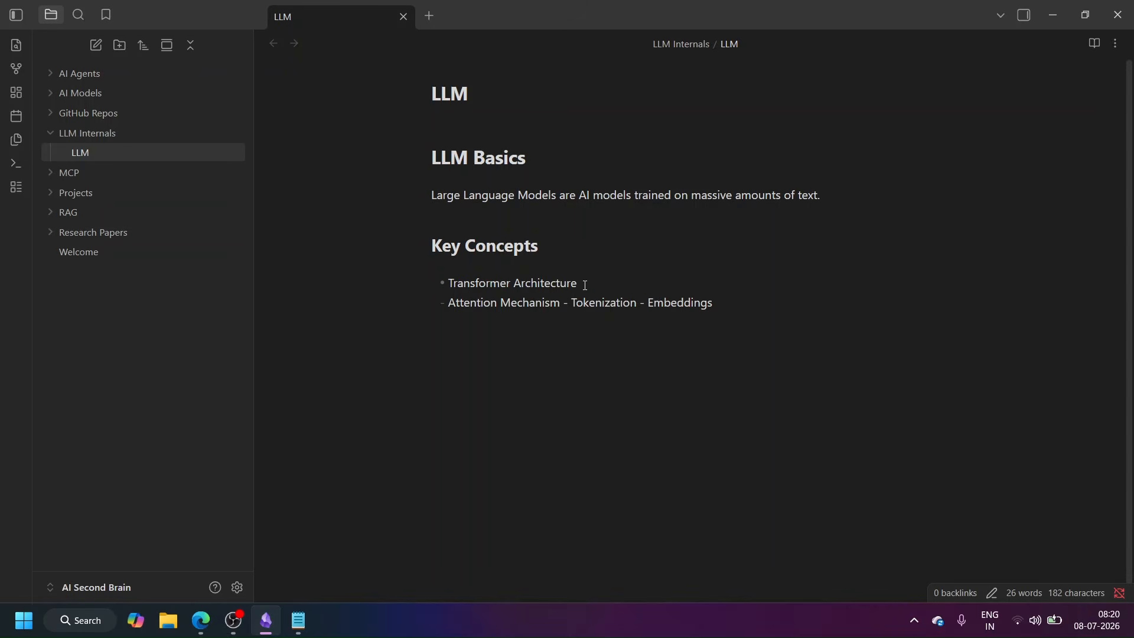
pyautogui.click(565, 303)
pyautogui.press('Return')
pyautogui.click(517, 324)
pyautogui.press('Return')
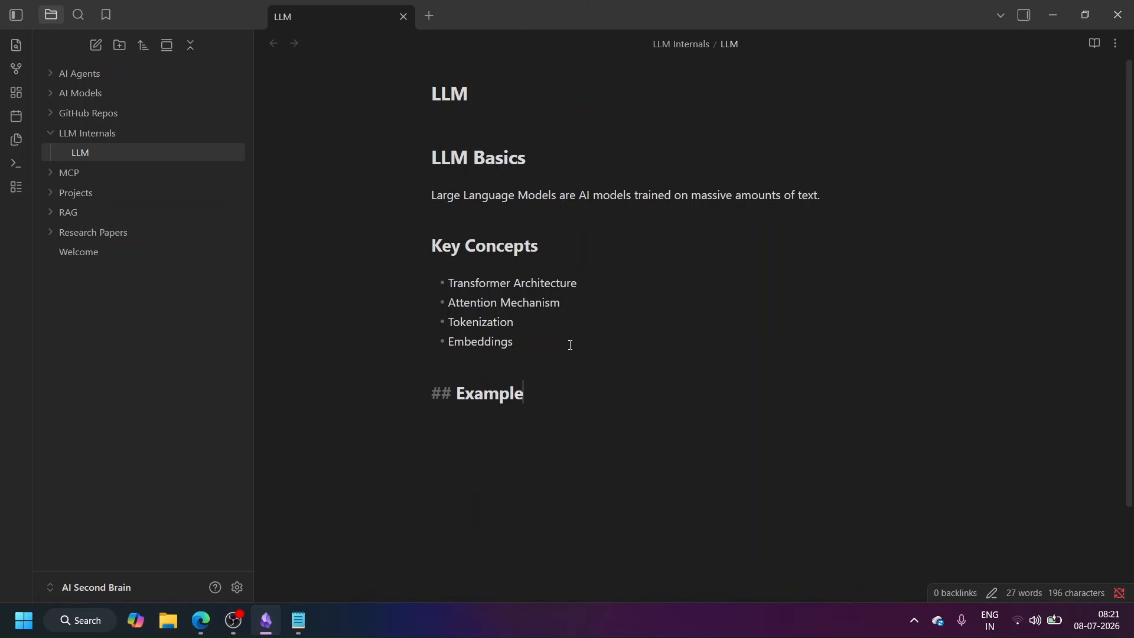
# Step: Write "GPT-5 is a large language Model." under the Example heading, with GPT-5 in bold
pyautogui.press('Return')
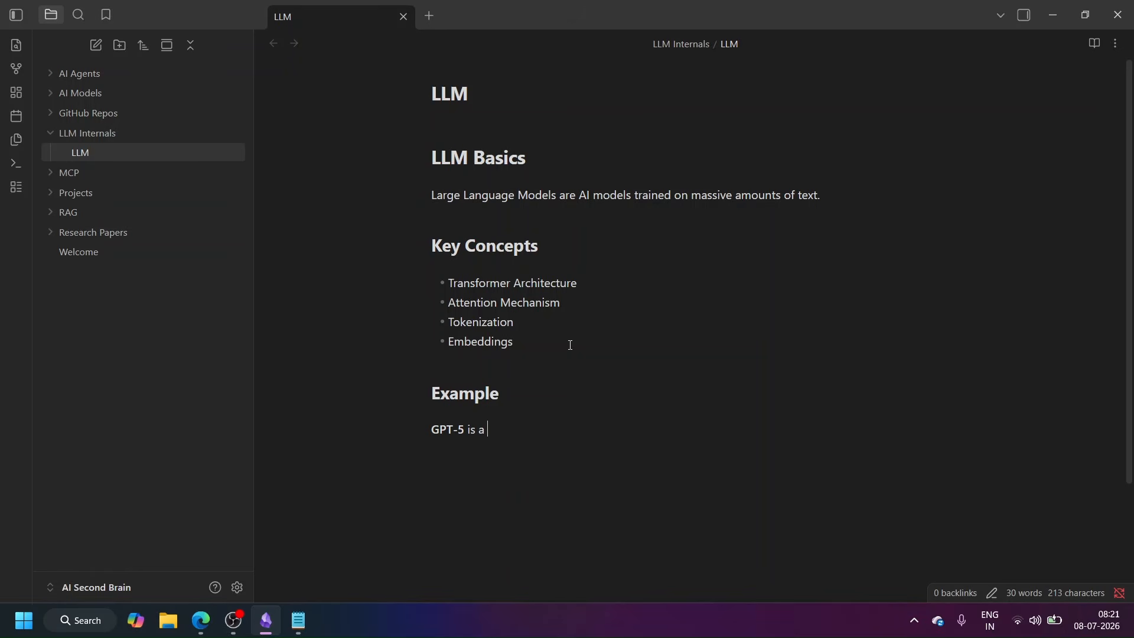
pyautogui.write('nguage Model.')
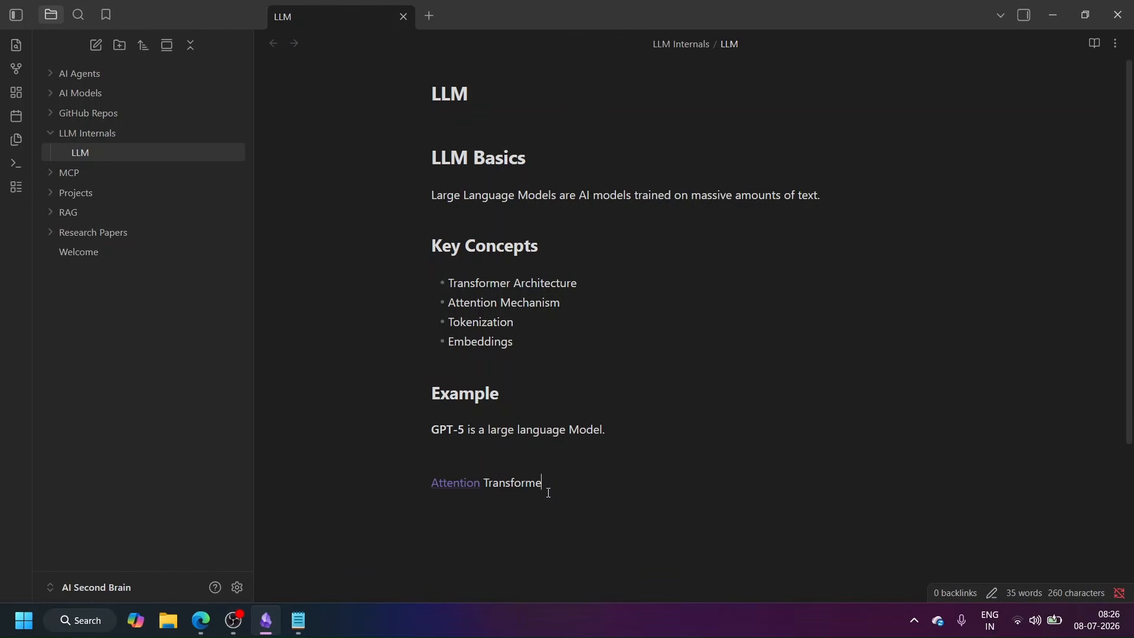
# Step: Create the Attention and Tokenization notes by following their internal links in the LLM note
pyautogui.click(471, 488)
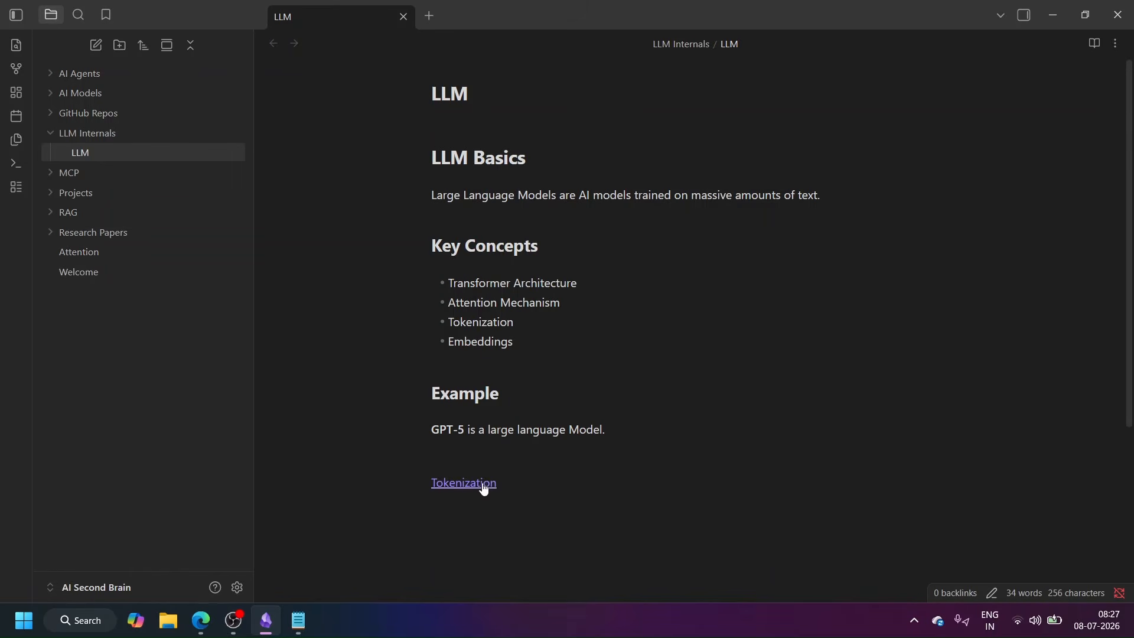
pyautogui.click(484, 489)
pyautogui.click(101, 271)
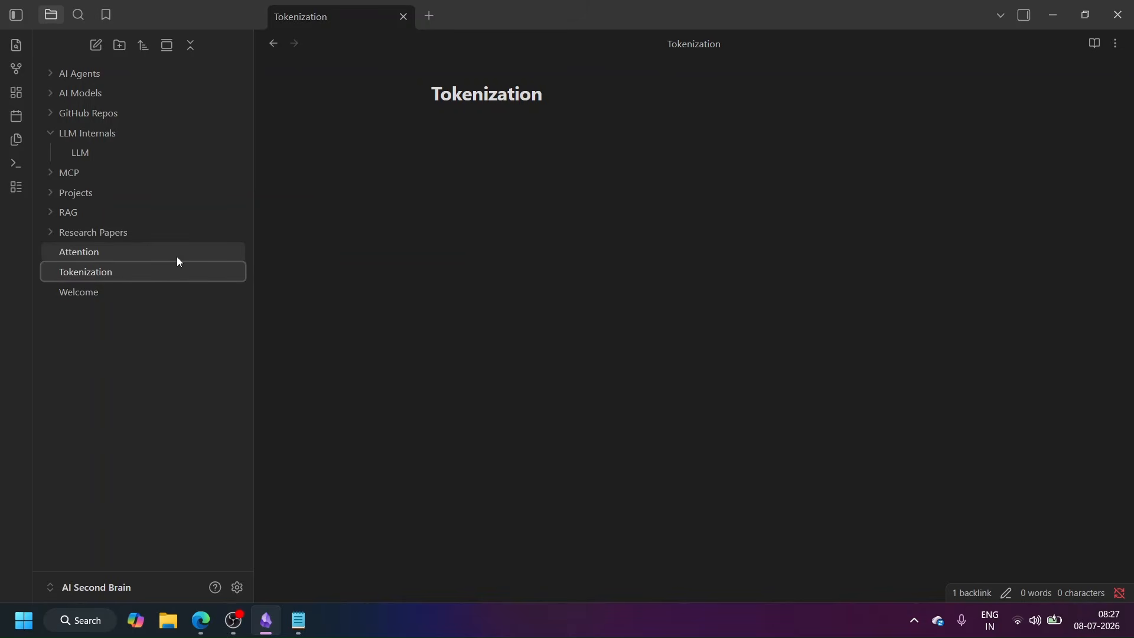
# Step: Paste the definition of tokenization as the body of the Tokenization note
pyautogui.click(453, 135)
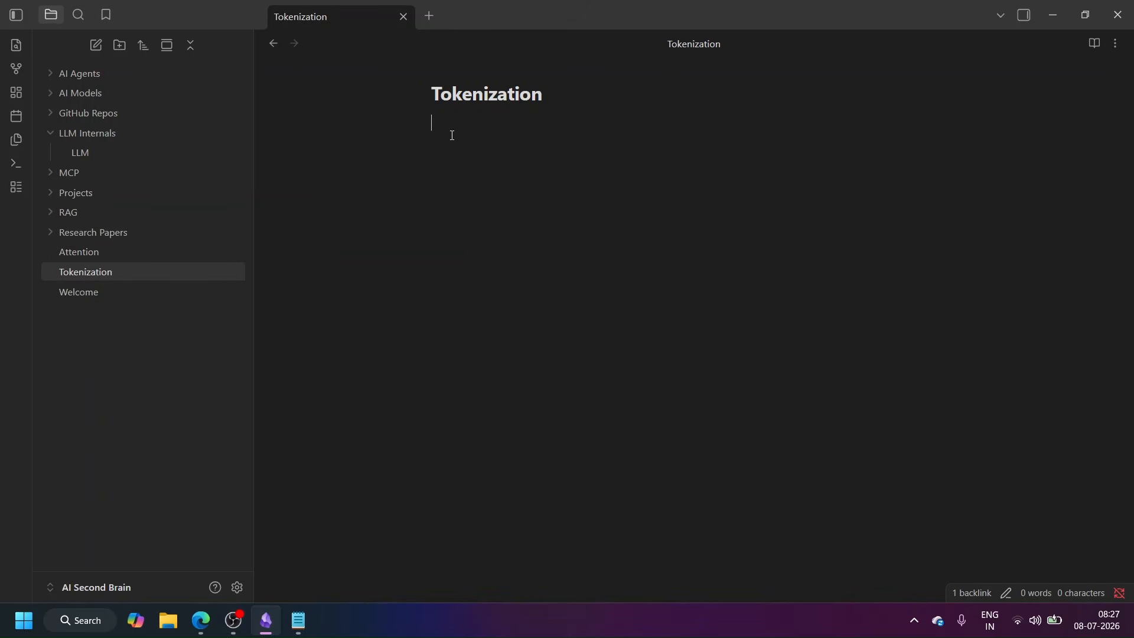
pyautogui.press('Return')
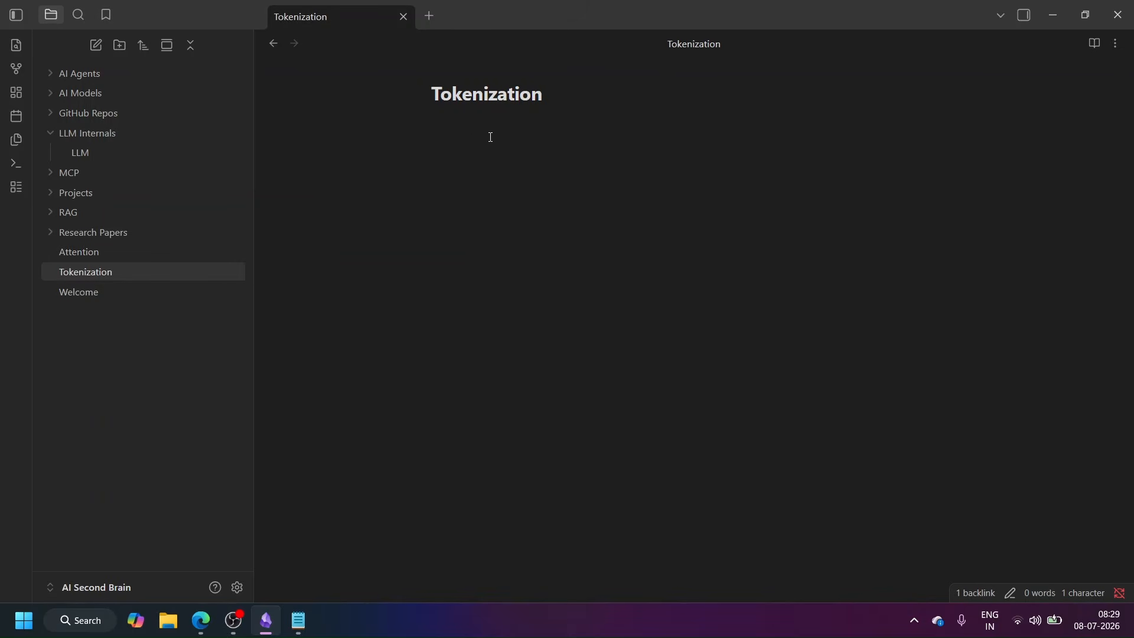
pyautogui.write('Tokenization is the process of breaking raw text down into smaller, manageable units called "tokens" (like words, sub-words, or characters). These tokens are then converted into numerical IDs. This acts as a common language, allowing AI and Large Language Models (LLMs) to mathematically process and understand human language. [](https://www.ai21.com/knowledge/tokenization/)')
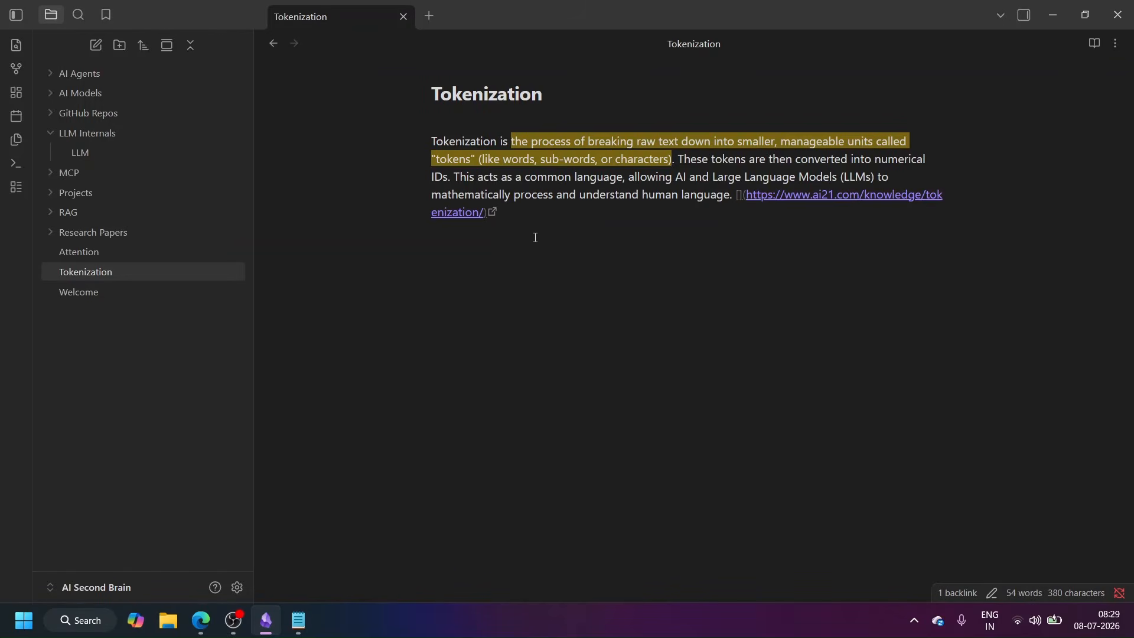
pyautogui.press('Return')
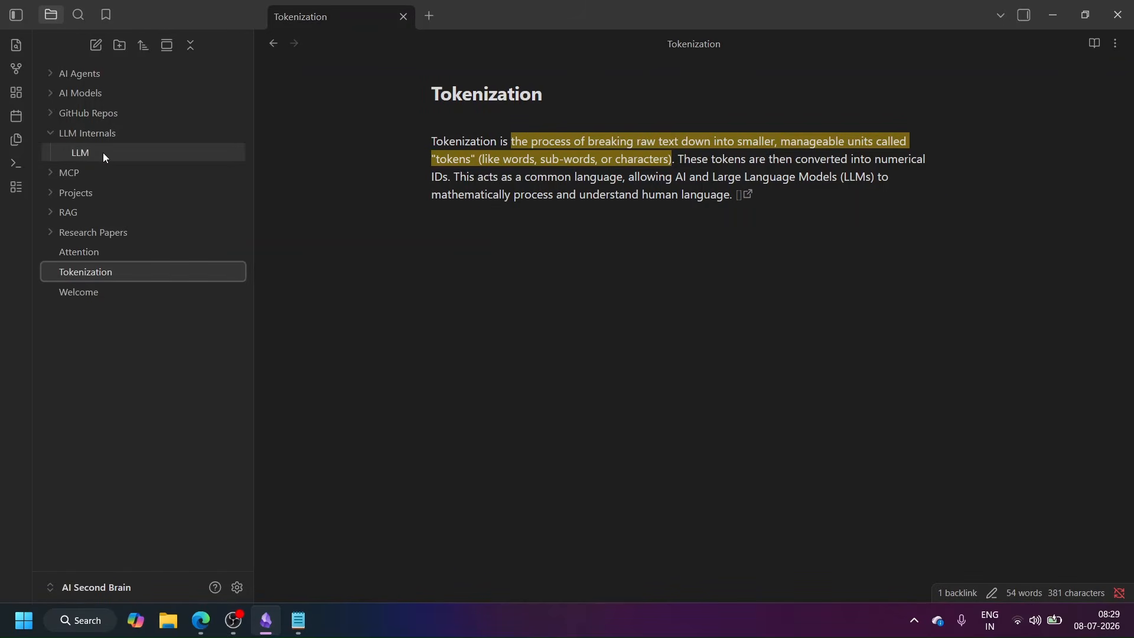
# Step: Return to the LLM note and follow its Tokenization link
pyautogui.click(103, 152)
pyautogui.click(466, 485)
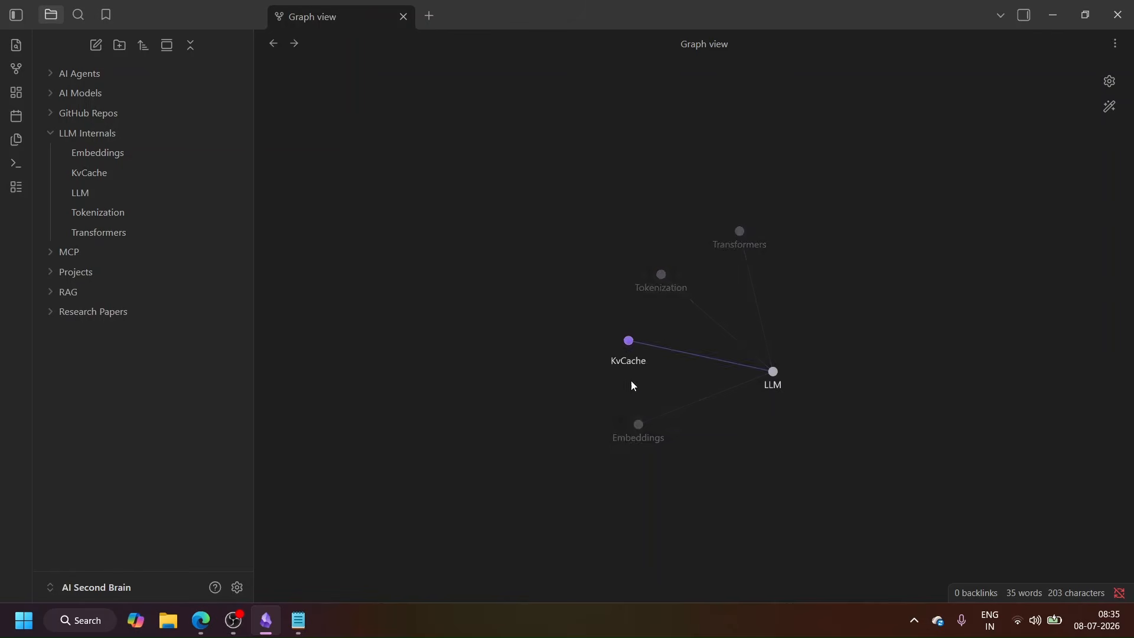
# Step: Explore the graph view by opening the connected LLM, KvCache and Tokenization notes from it
pyautogui.click(772, 373)
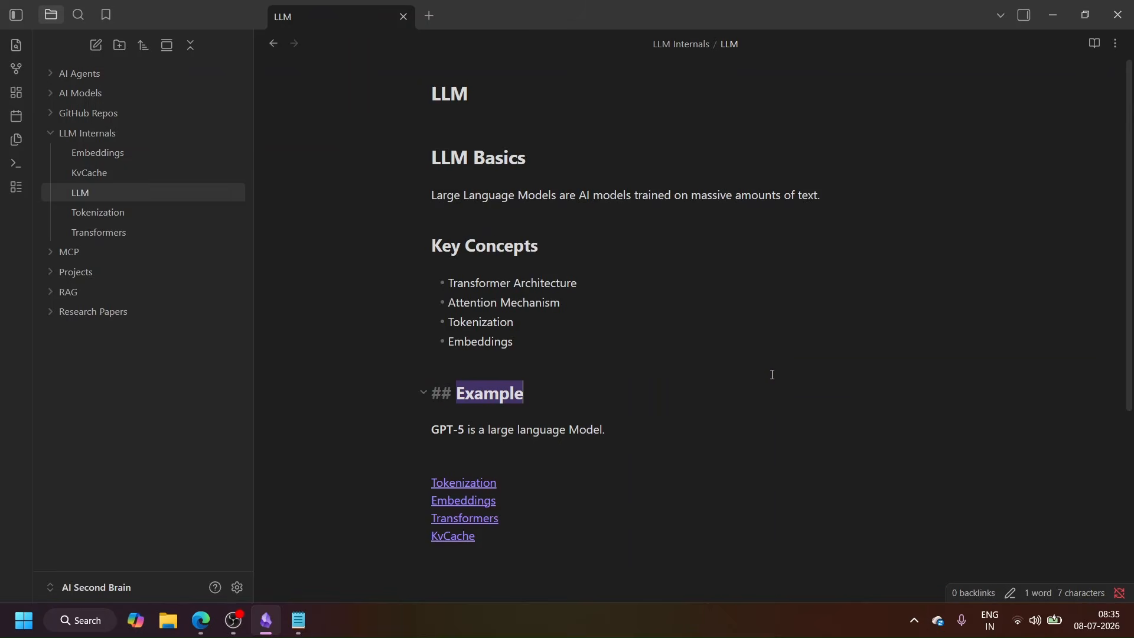
pyautogui.click(478, 490)
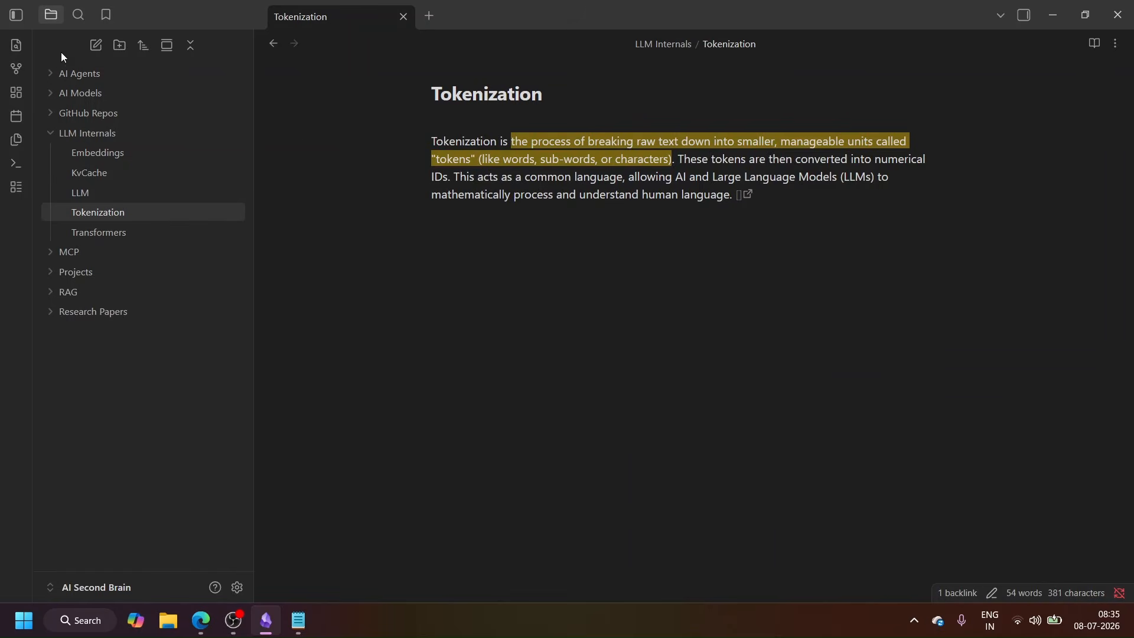
pyautogui.click(22, 66)
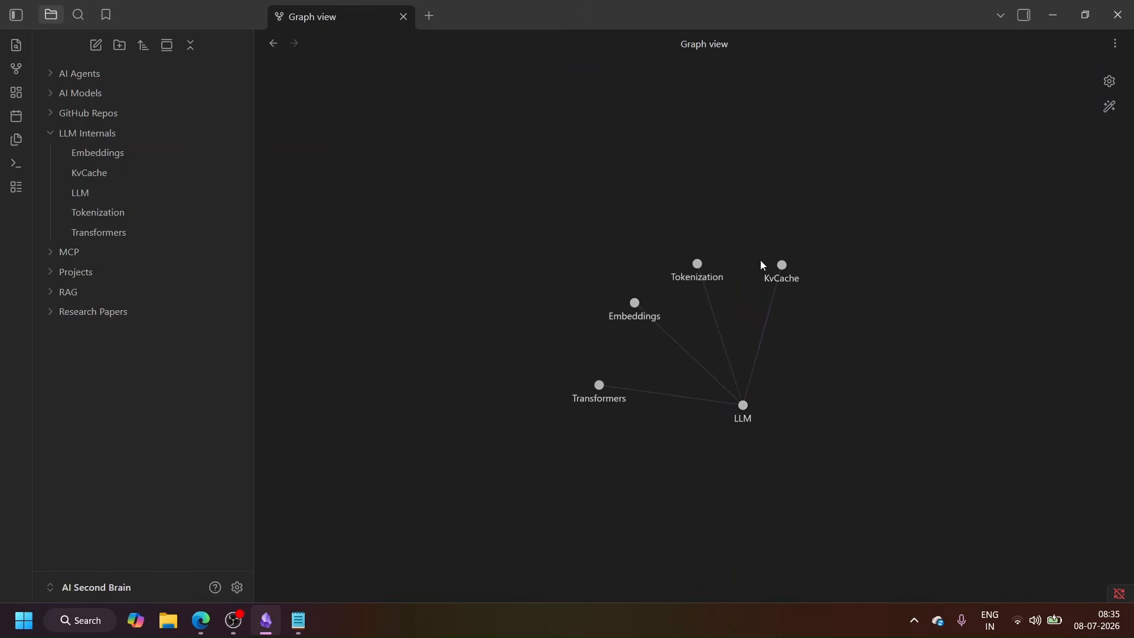
pyautogui.click(784, 265)
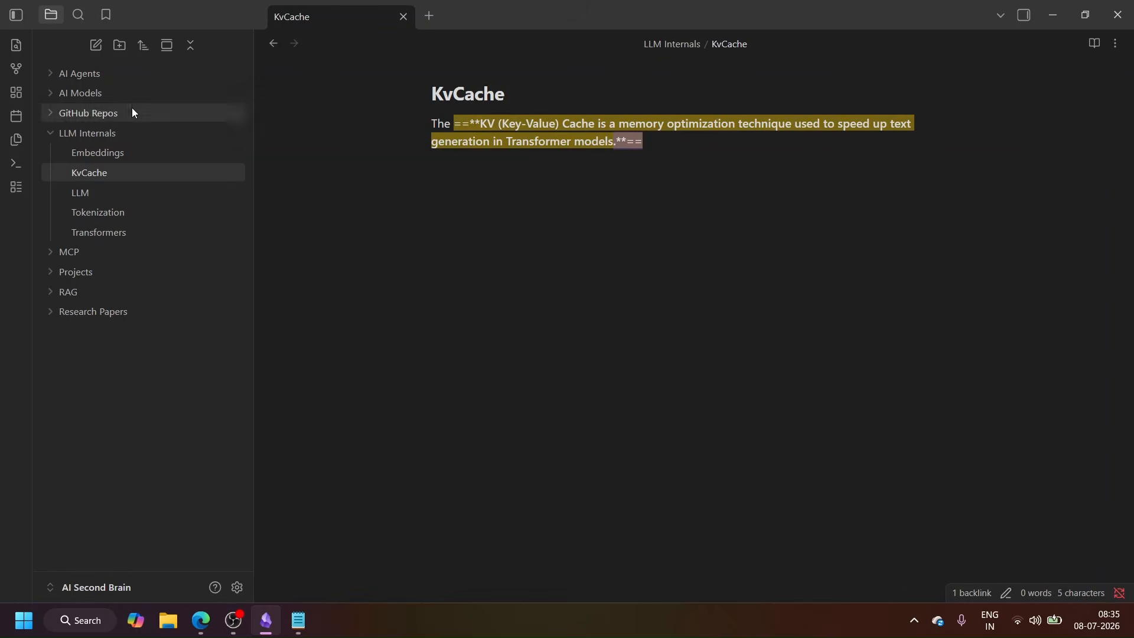
pyautogui.click(15, 69)
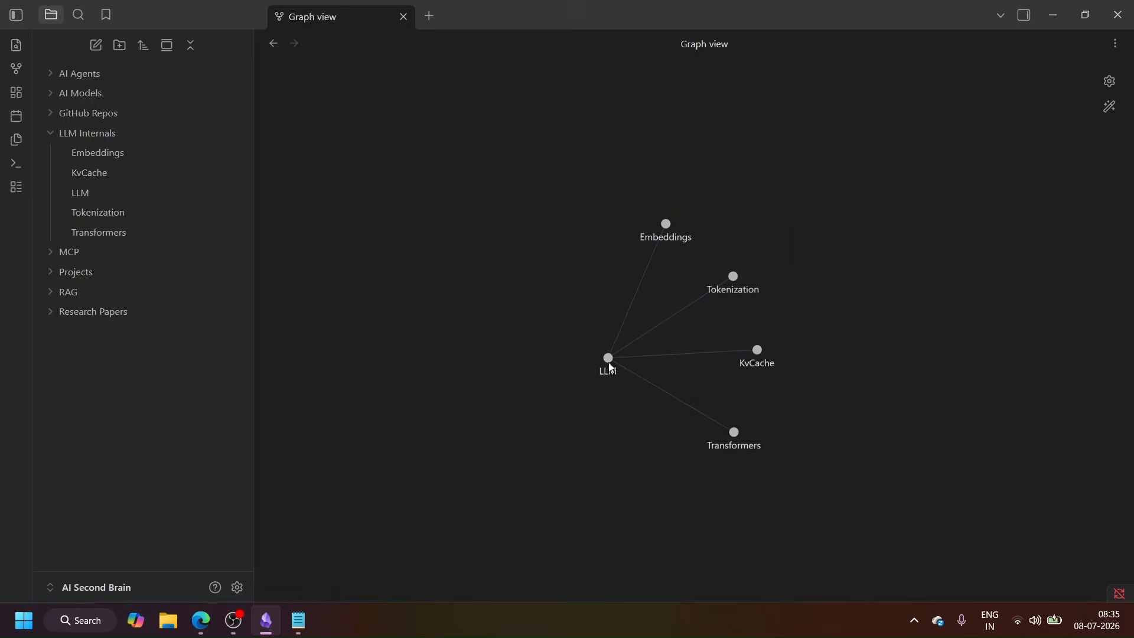
pyautogui.click(735, 276)
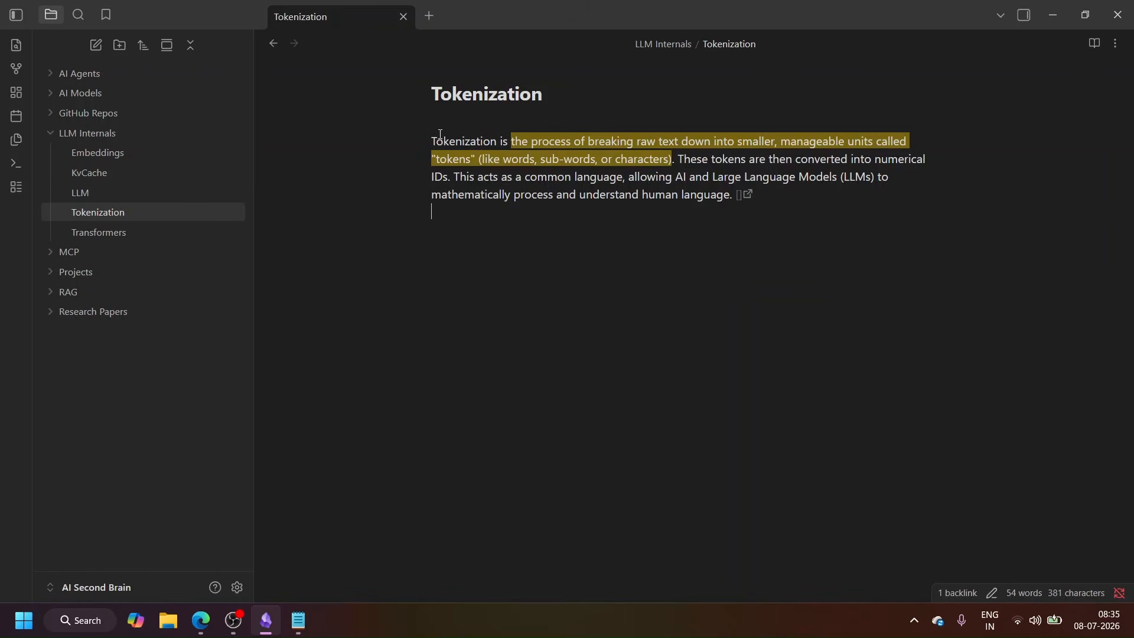
pyautogui.click(16, 69)
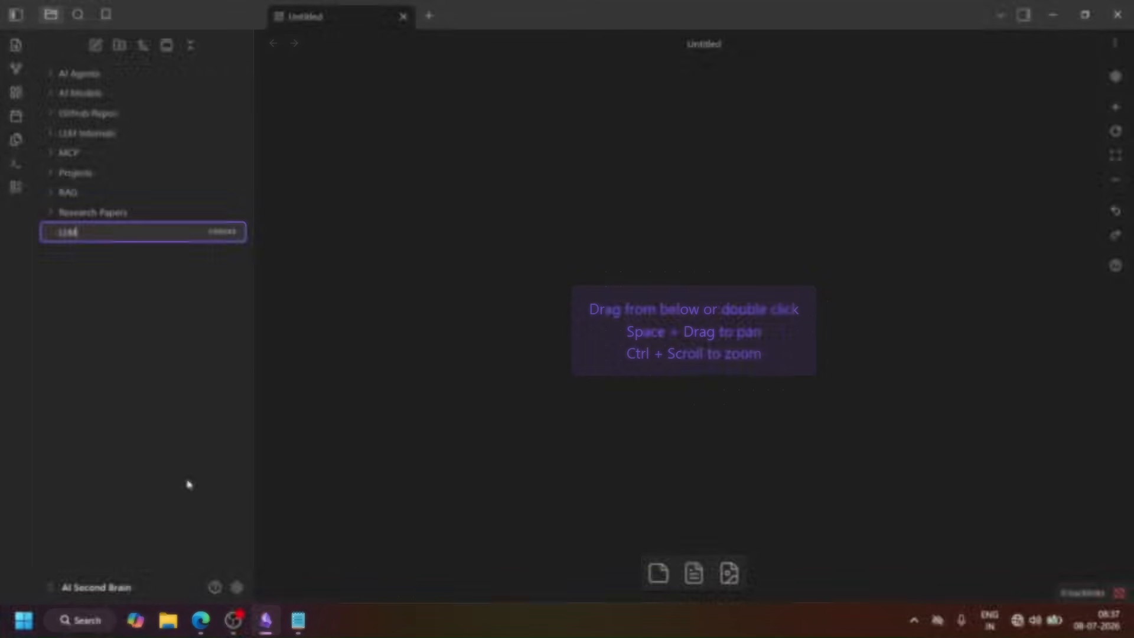
# Step: Name the new canvas LLM WORKS
pyautogui.write('WORKS')
pyautogui.press('Return')
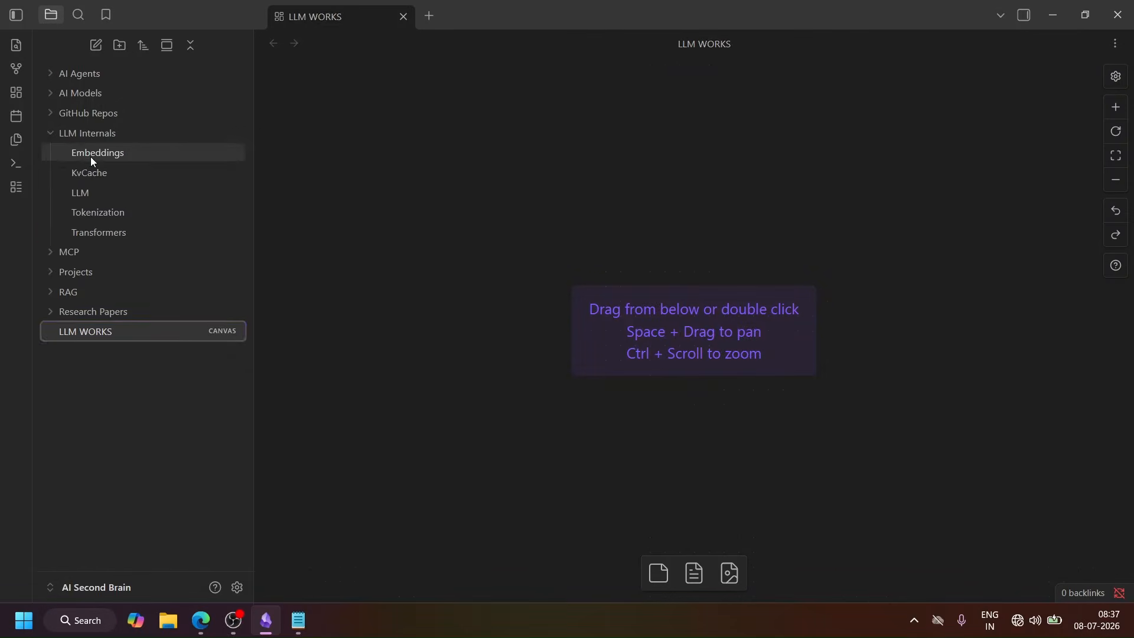
# Step: Place the Embeddings and KvCache notes side by side on the canvas and shorten both cards to fit their text
pyautogui.moveTo(90, 158); pyautogui.dragTo(327, 116)
pyautogui.moveTo(89, 174); pyautogui.dragTo(695, 119)
pyautogui.moveTo(459, 419); pyautogui.dragTo(458, 257)
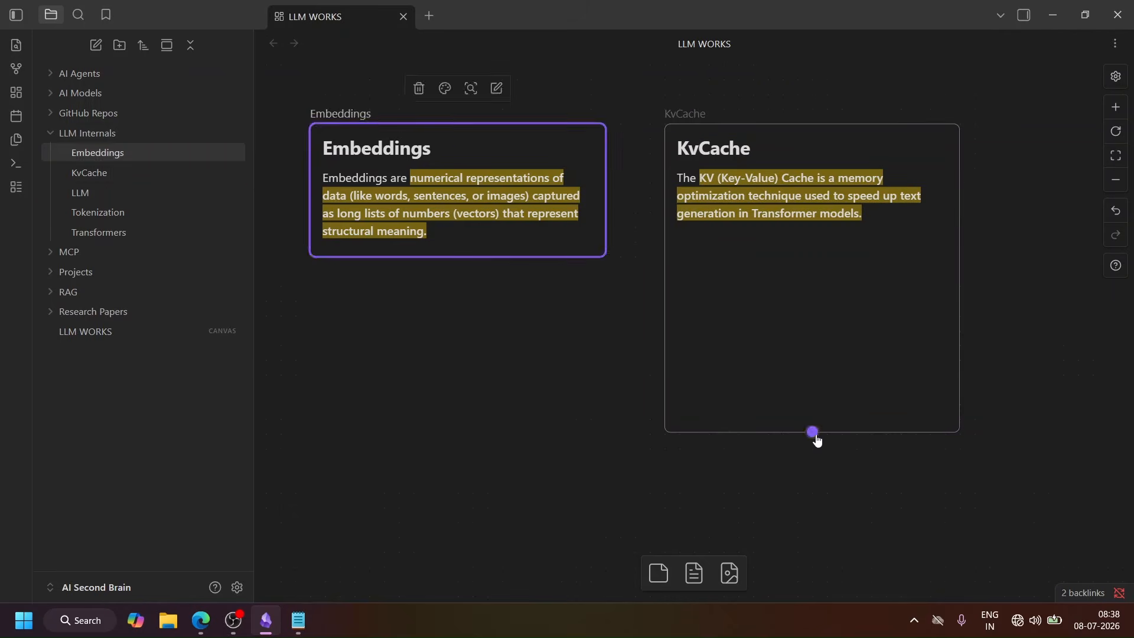
pyautogui.moveTo(821, 433); pyautogui.dragTo(821, 257)
pyautogui.click(738, 319)
# Step: Place the LLM note below the Embeddings card and the Tokenization note below the KvCache card on the canvas
pyautogui.moveTo(103, 195); pyautogui.dragTo(345, 332)
pyautogui.scroll(-3, 366, 331)
pyautogui.moveTo(473, 447); pyautogui.dragTo(473, 489)
pyautogui.moveTo(508, 141); pyautogui.dragTo(473, 125)
pyautogui.moveTo(99, 214)
pyautogui.mouseDown()
pyautogui.moveTo(345, 220)
pyautogui.moveTo(700, 168)
pyautogui.mouseUp()
pyautogui.moveTo(730, 183); pyautogui.dragTo(695, 150)
# Step: Connect the Embeddings, KvCache and Tokenization cards to the LLM card with arrows
pyautogui.scroll(1, 663, 395)
pyautogui.moveTo(812, 442)
pyautogui.mouseDown()
pyautogui.moveTo(418, 517)
pyautogui.moveTo(458, 488)
pyautogui.mouseUp()
pyautogui.scroll(1, 699, 374)
pyautogui.moveTo(438, 549); pyautogui.dragTo(542, 273)
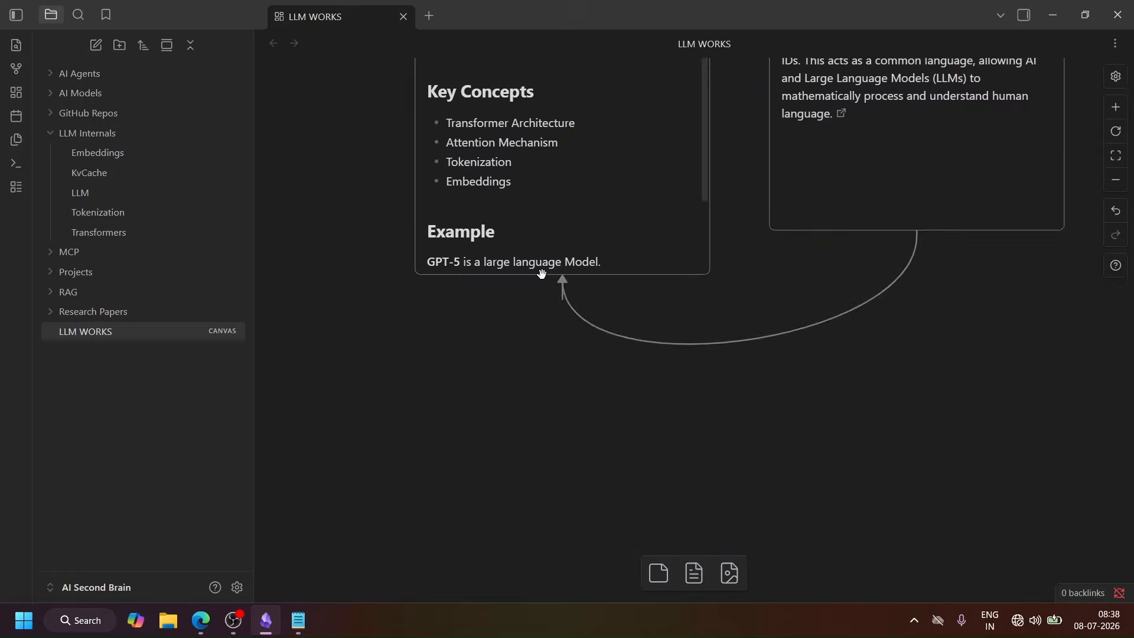
pyautogui.scroll(6, 551, 264)
pyautogui.scroll(-2, 471, 232)
pyautogui.moveTo(917, 142)
pyautogui.mouseDown()
pyautogui.moveTo(817, 568)
pyautogui.moveTo(542, 540)
pyautogui.mouseUp()
pyautogui.scroll(3, 352, 342)
pyautogui.scroll(-1, 352, 343)
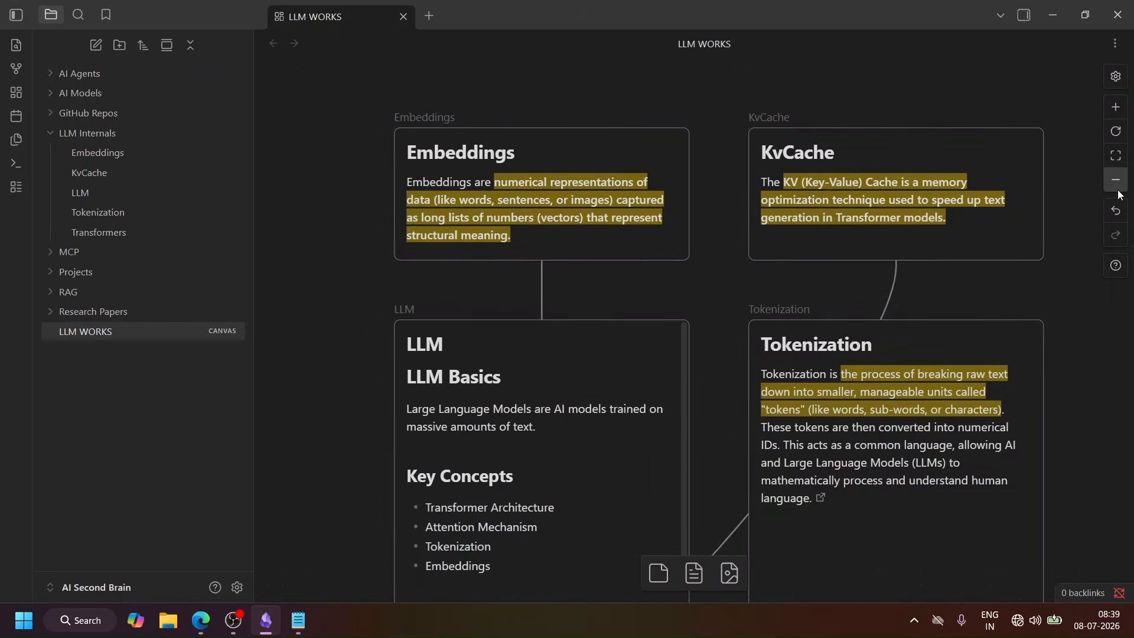
# Step: Rearrange the canvas with the LLM card at the top centre, Embeddings and KvCache on either side, and Tokenization below
pyautogui.click(1116, 179)
pyautogui.moveTo(635, 278); pyautogui.dragTo(446, 186)
pyautogui.moveTo(638, 343); pyautogui.dragTo(619, 110)
pyautogui.moveTo(768, 260); pyautogui.dragTo(854, 144)
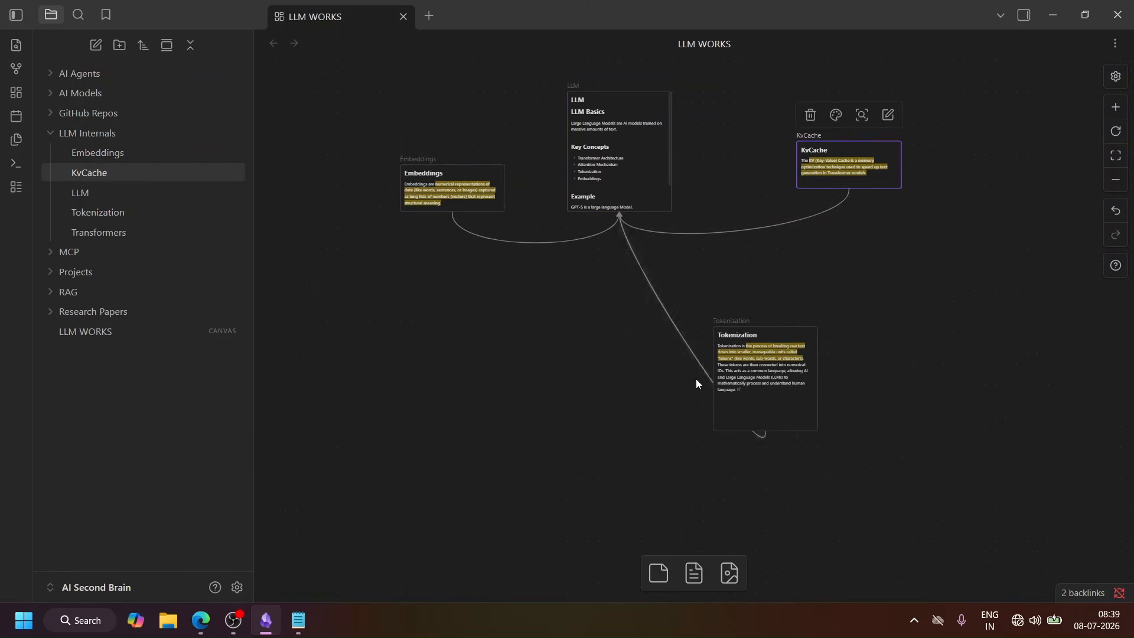
pyautogui.moveTo(762, 378); pyautogui.dragTo(553, 392)
# Step: Move the KvCache card closer to the LLM card and align the Tokenization card directly beneath it
pyautogui.click(1116, 107)
pyautogui.click(726, 325)
pyautogui.scroll(2, 725, 325)
pyautogui.scroll(-1, 725, 325)
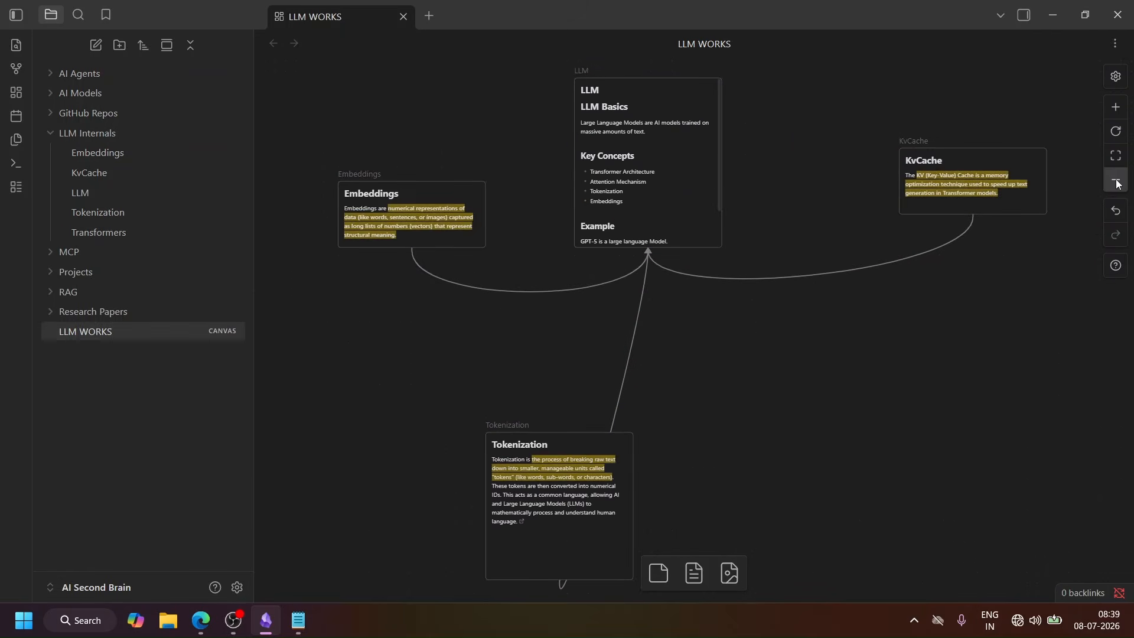
pyautogui.click(1116, 182)
pyautogui.moveTo(865, 221); pyautogui.dragTo(793, 221)
pyautogui.moveTo(616, 452); pyautogui.dragTo(678, 410)
pyautogui.click(709, 316)
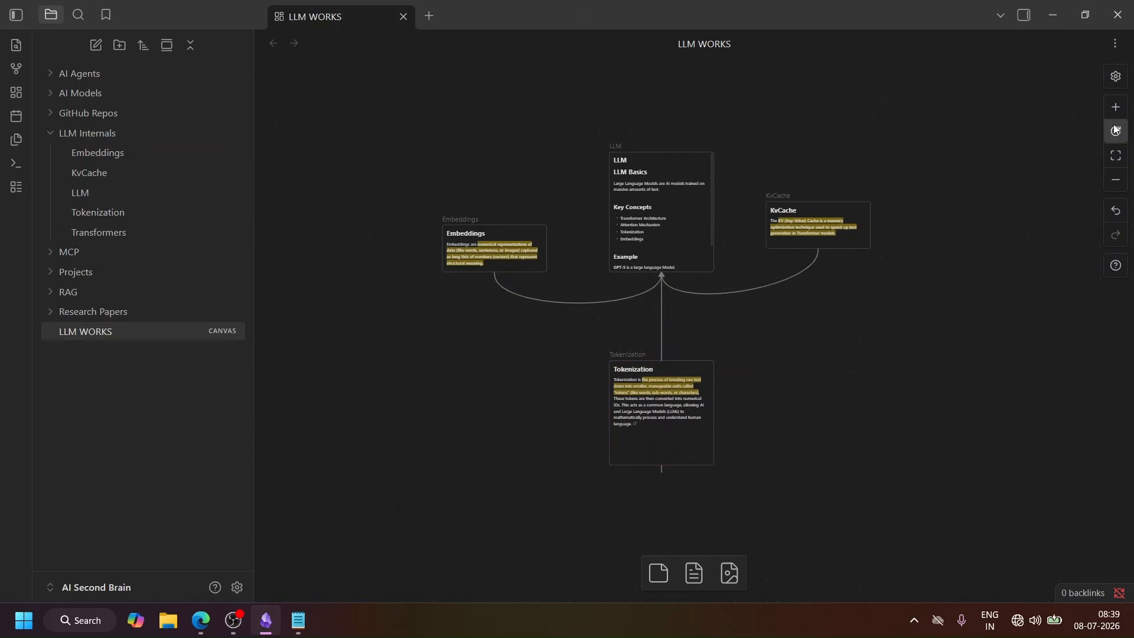
# Step: Colour the LLM card red and the KvCache card green
pyautogui.click(649, 177)
pyautogui.click(651, 123)
pyautogui.click(608, 157)
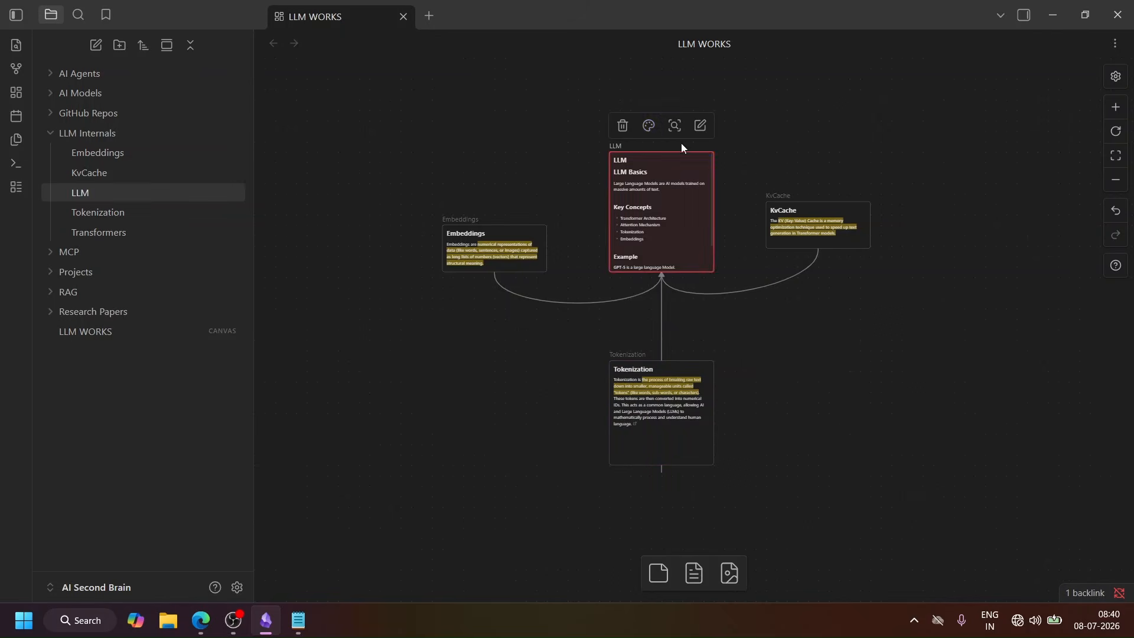
pyautogui.click(809, 220)
pyautogui.click(805, 176)
pyautogui.click(829, 208)
# Step: Colour the Embeddings card purple and the Tokenization card orange
pyautogui.click(507, 236)
pyautogui.click(482, 198)
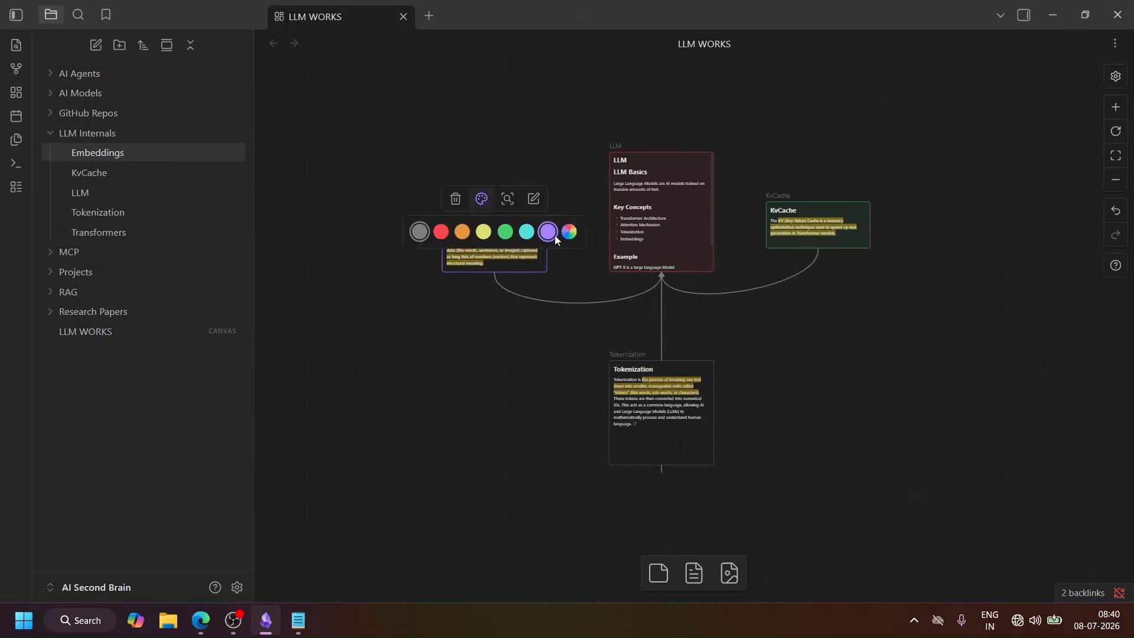
pyautogui.click(548, 232)
pyautogui.click(637, 428)
pyautogui.click(648, 332)
pyautogui.click(628, 367)
# Step: Adjust the Tokenization card's height and move the card to the right of the KvCache card
pyautogui.moveTo(673, 361); pyautogui.dragTo(673, 351)
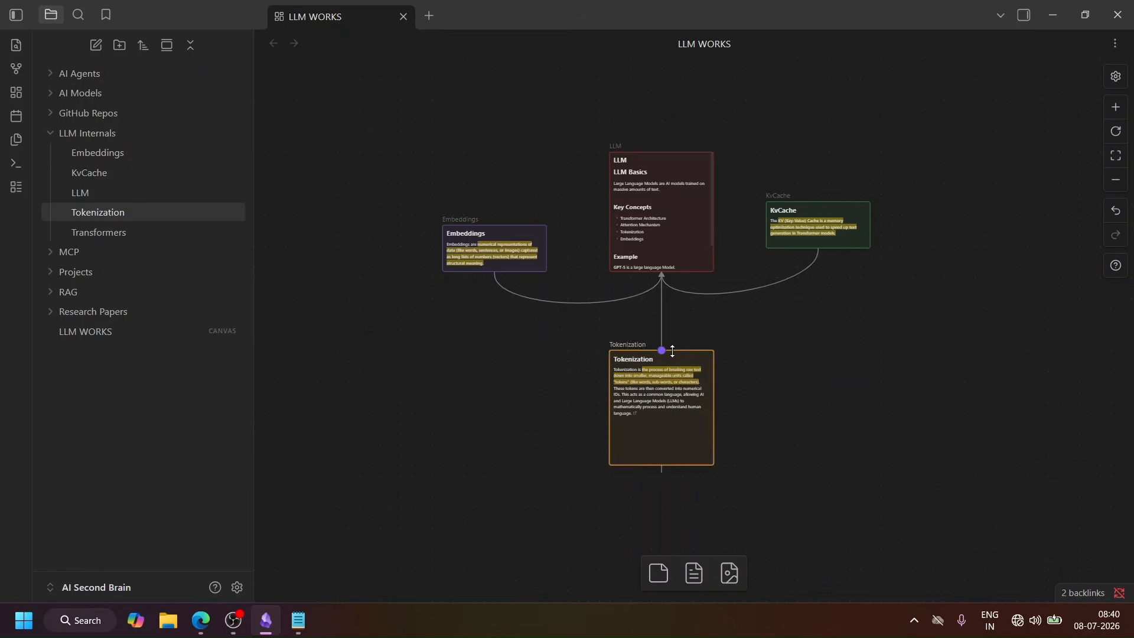
pyautogui.moveTo(663, 466); pyautogui.dragTo(662, 443)
pyautogui.moveTo(662, 400); pyautogui.dragTo(818, 382)
pyautogui.moveTo(818, 382); pyautogui.dragTo(972, 232)
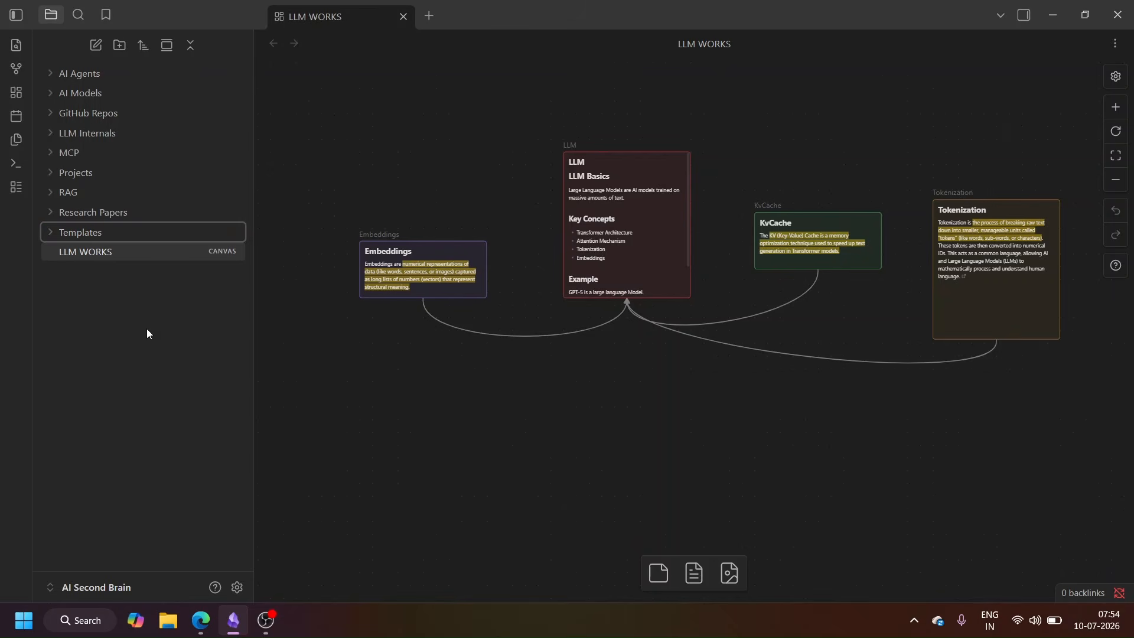
# Step: Create a note in the Templates folder and name it Research Paper Template
pyautogui.rightClick(66, 232)
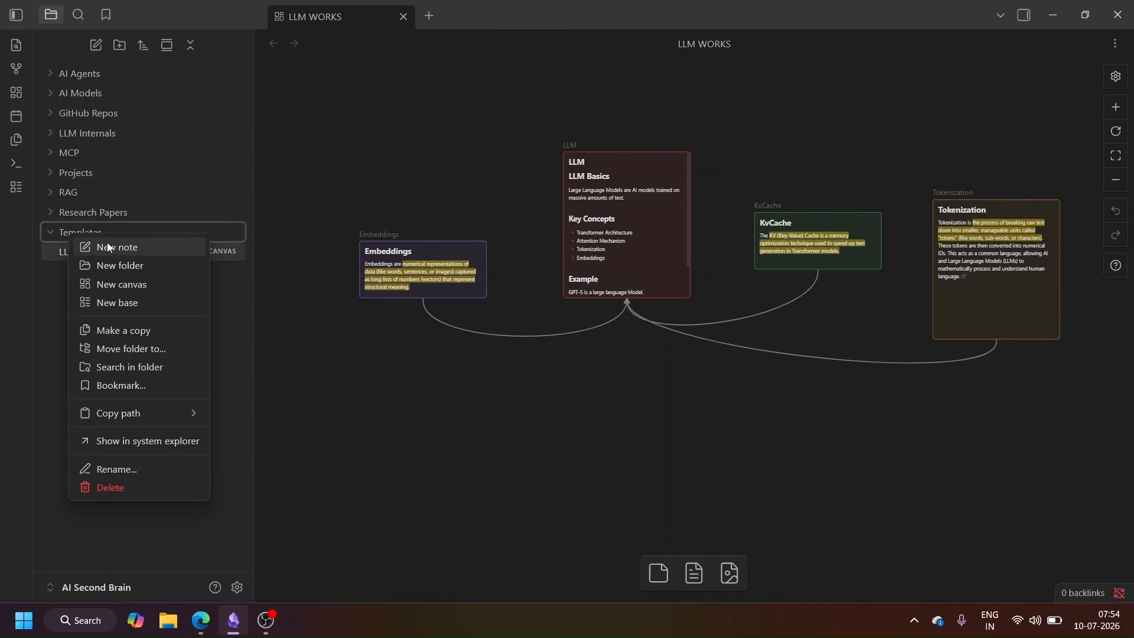
pyautogui.click(108, 251)
pyautogui.rightClick(110, 258)
pyautogui.click(176, 530)
pyautogui.write('Research Paper Template')
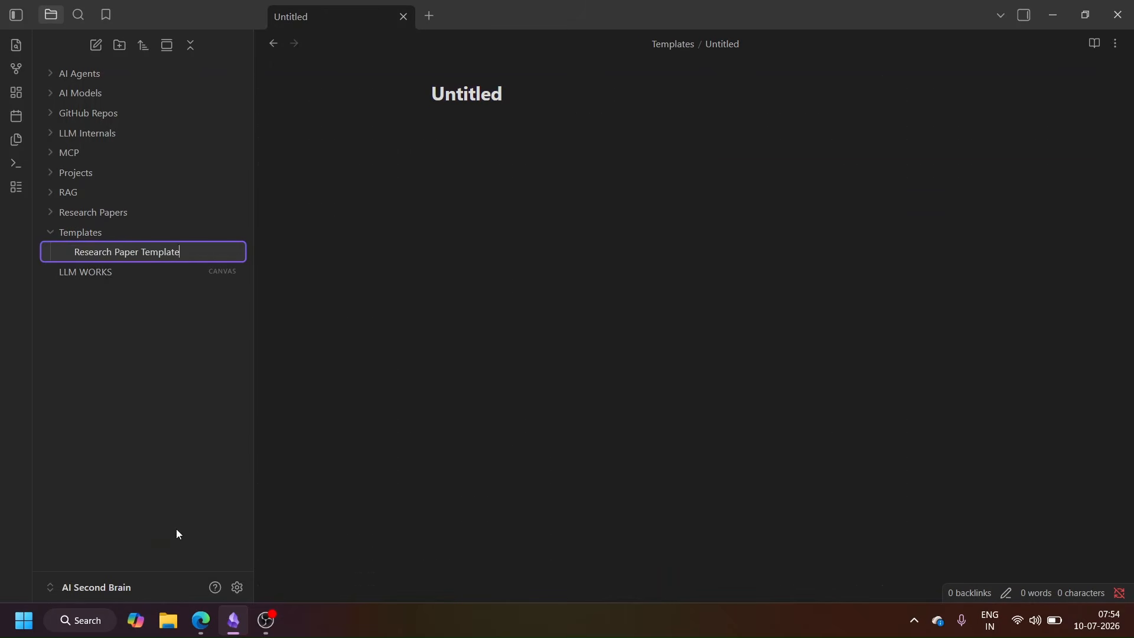
pyautogui.press('Return')
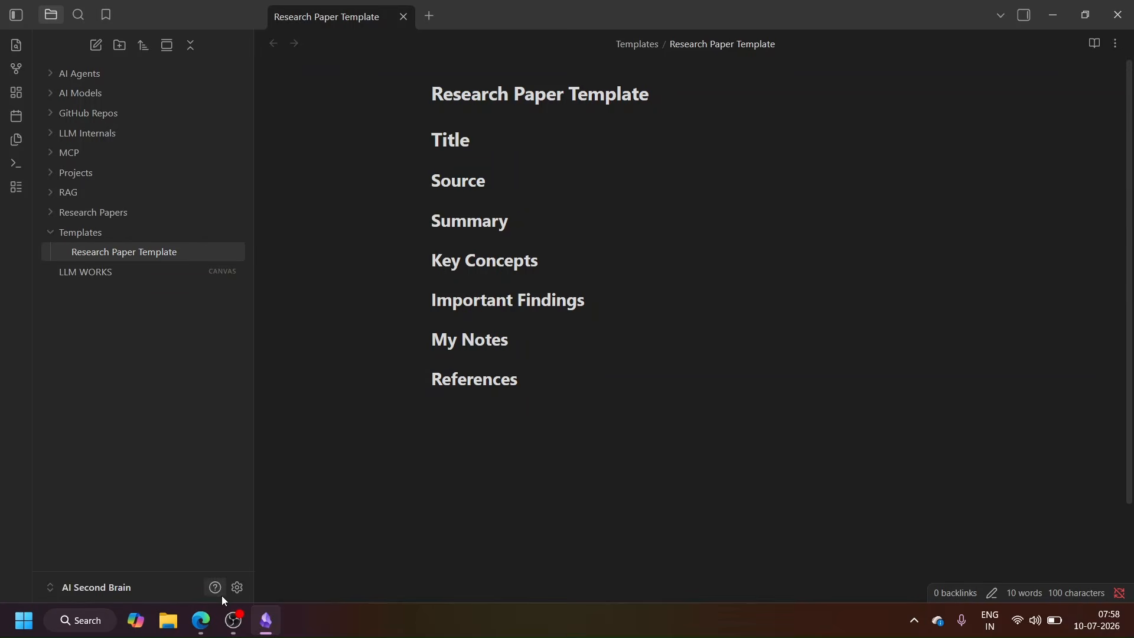
# Step: Choose the template folder location in the settings of the Templates core plugin
pyautogui.click(237, 587)
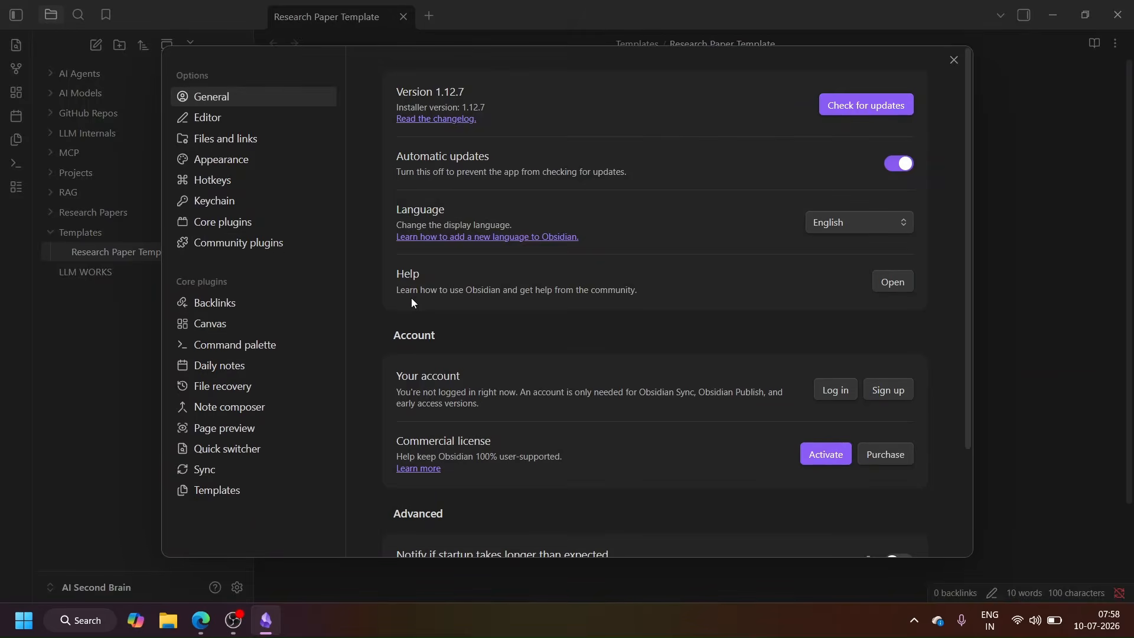
pyautogui.click(234, 225)
pyautogui.write('tem')
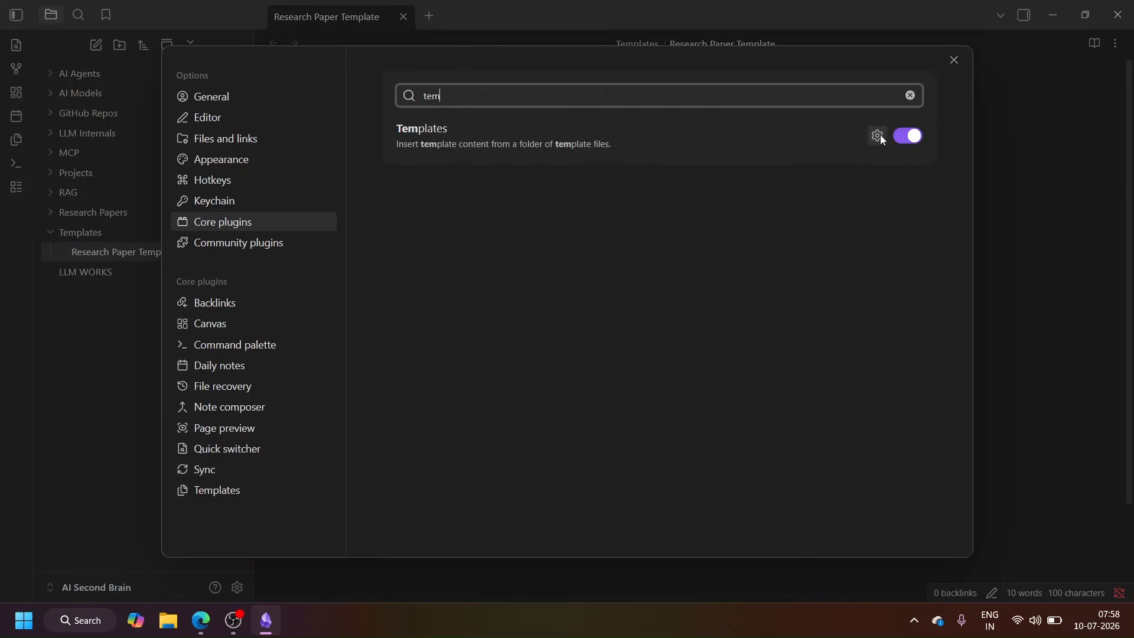
pyautogui.click(878, 135)
pyautogui.click(875, 99)
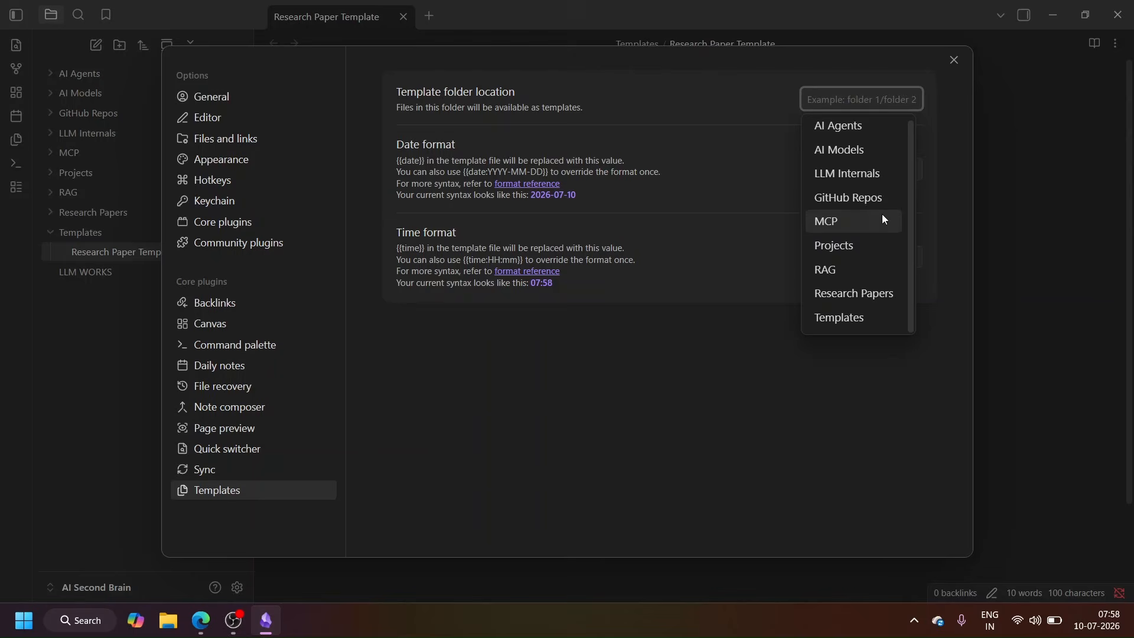
pyautogui.click(854, 294)
pyautogui.click(955, 60)
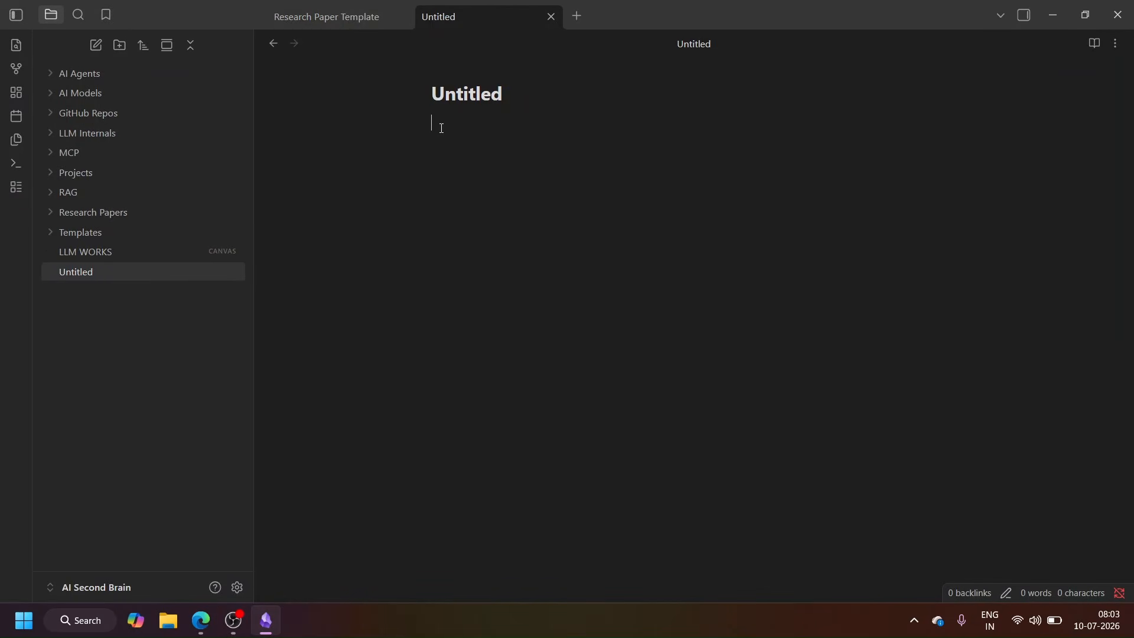
# Step: Insert the research paper template into the new untitled note
pyautogui.click(16, 140)
pyautogui.click(380, 118)
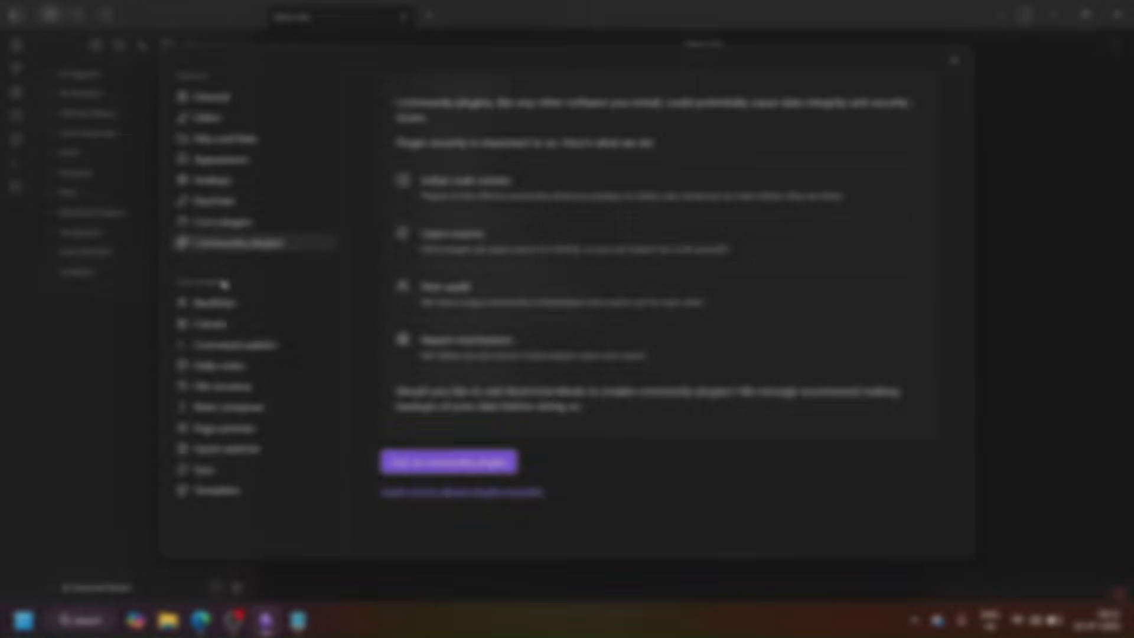
pyautogui.click(449, 462)
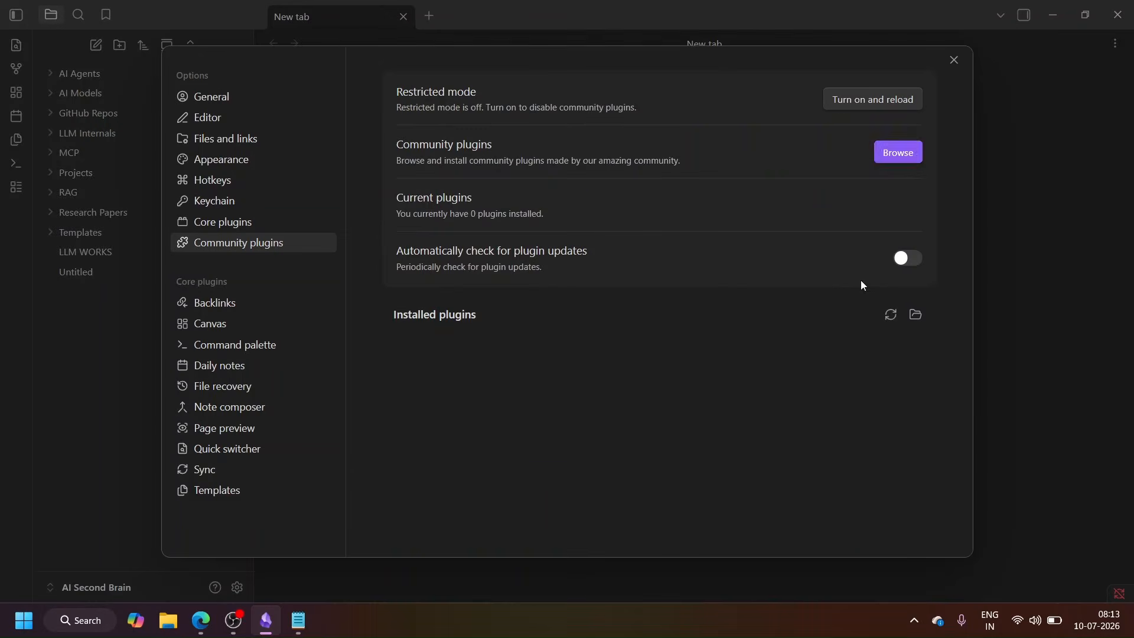
# Step: Install the Dataview community plugin and enable it
pyautogui.click(896, 150)
pyautogui.click(612, 178)
pyautogui.click(442, 264)
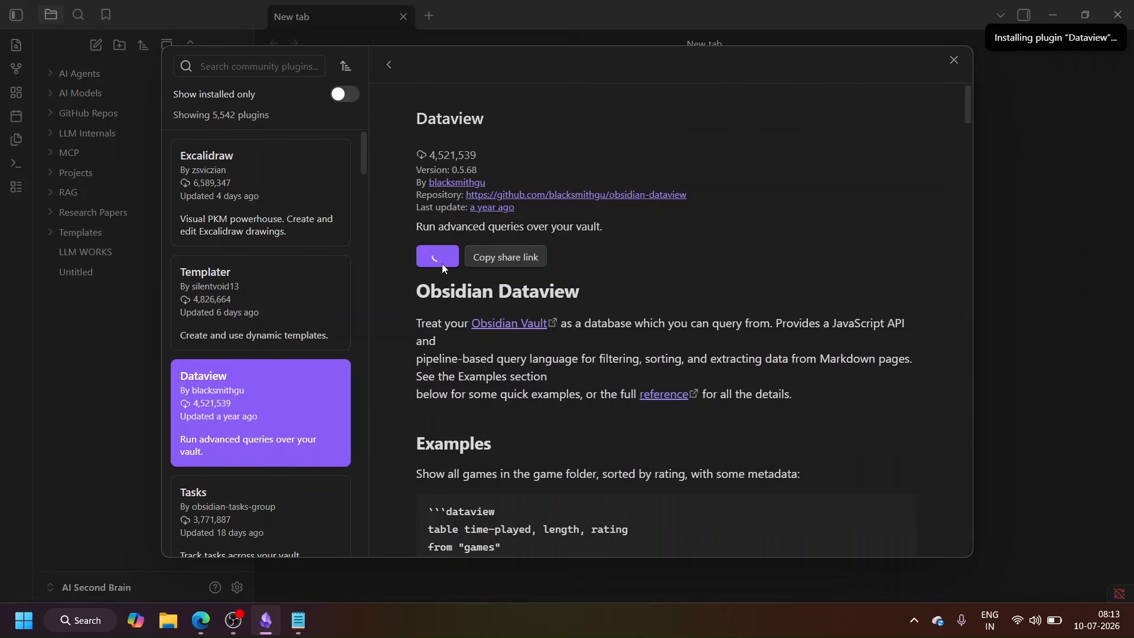
pyautogui.scroll(-3, 847, 218)
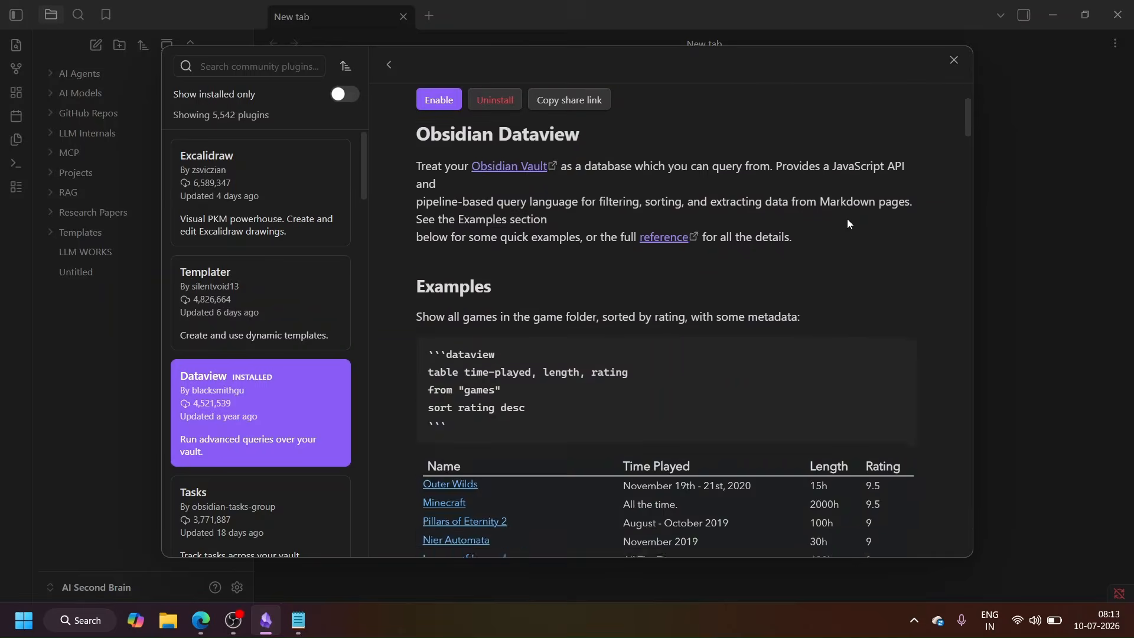
pyautogui.click(955, 60)
pyautogui.click(908, 413)
pyautogui.click(954, 60)
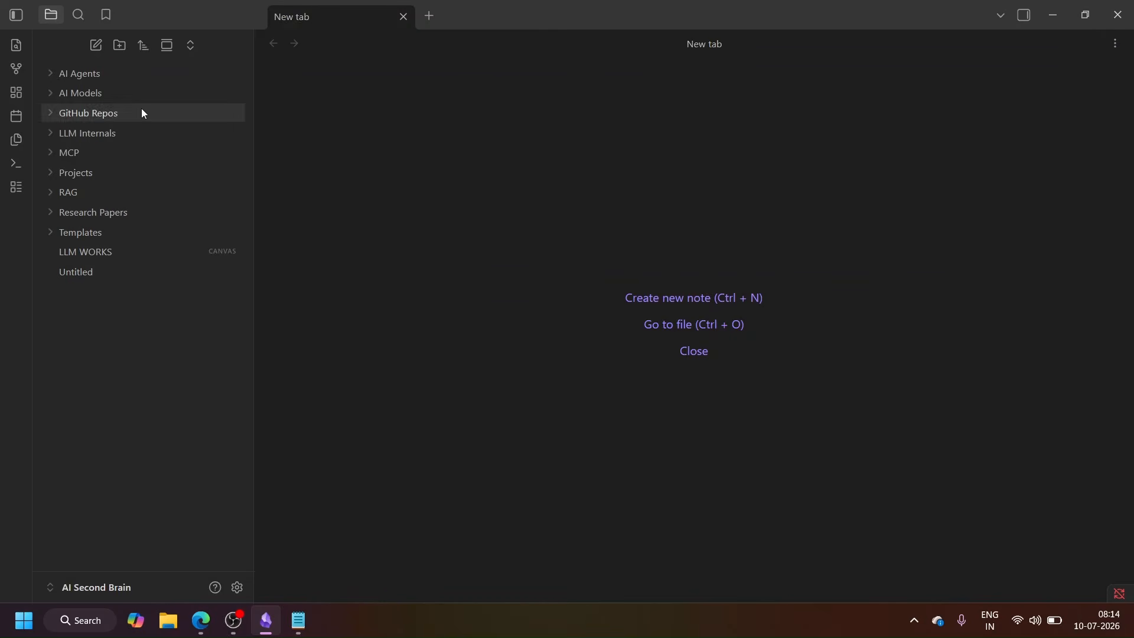
# Step: Create a new note in the vault and start editing its body
pyautogui.hotkey('ctrl', 'n')
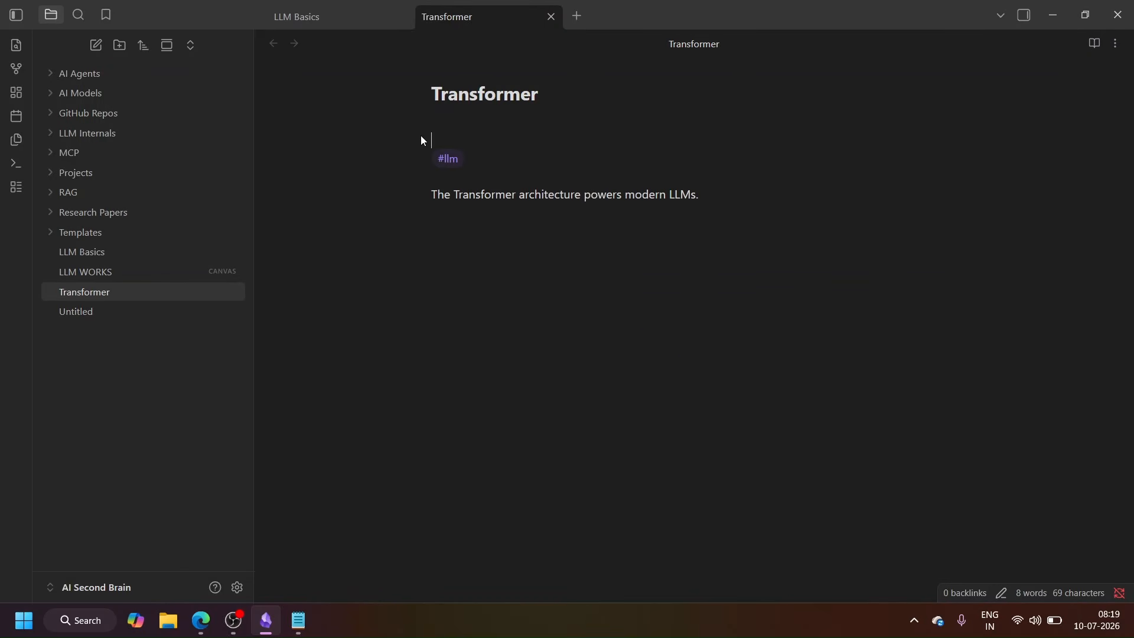
pyautogui.press('Delete')
pyautogui.click(475, 125)
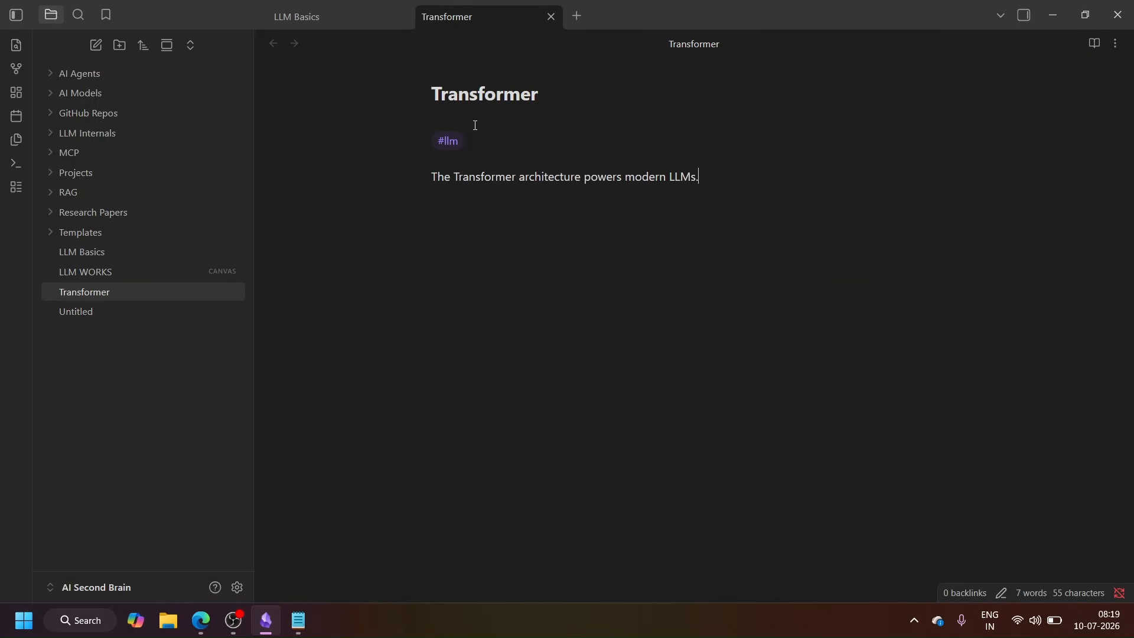
# Step: Create a note named RAG in the vault root
pyautogui.click(96, 44)
pyautogui.write('RAG')
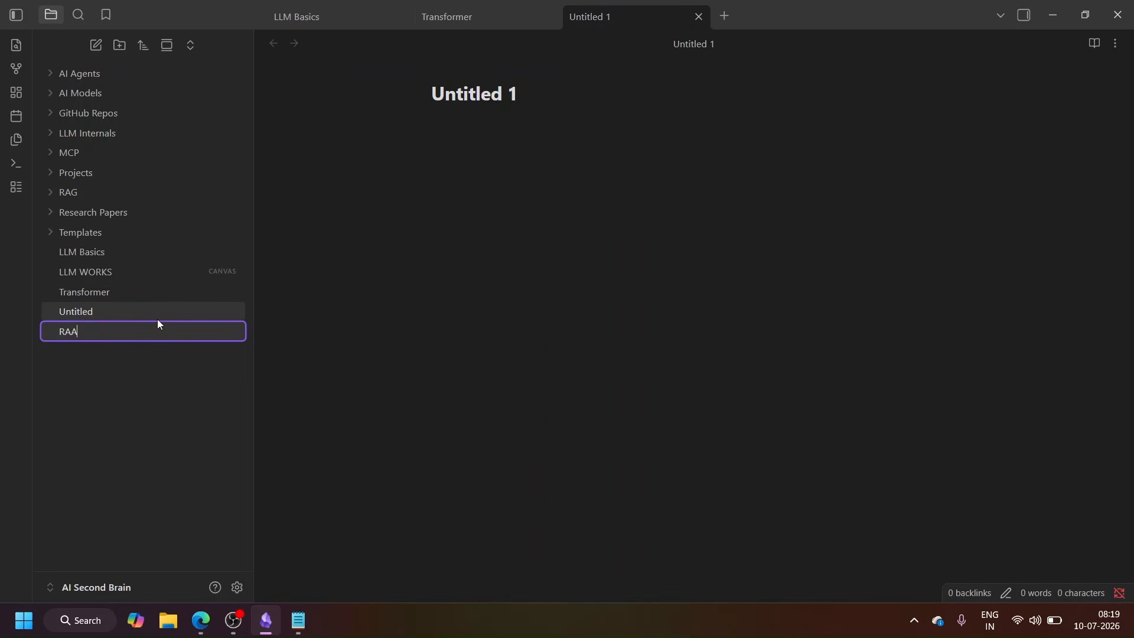
pyautogui.press('Return')
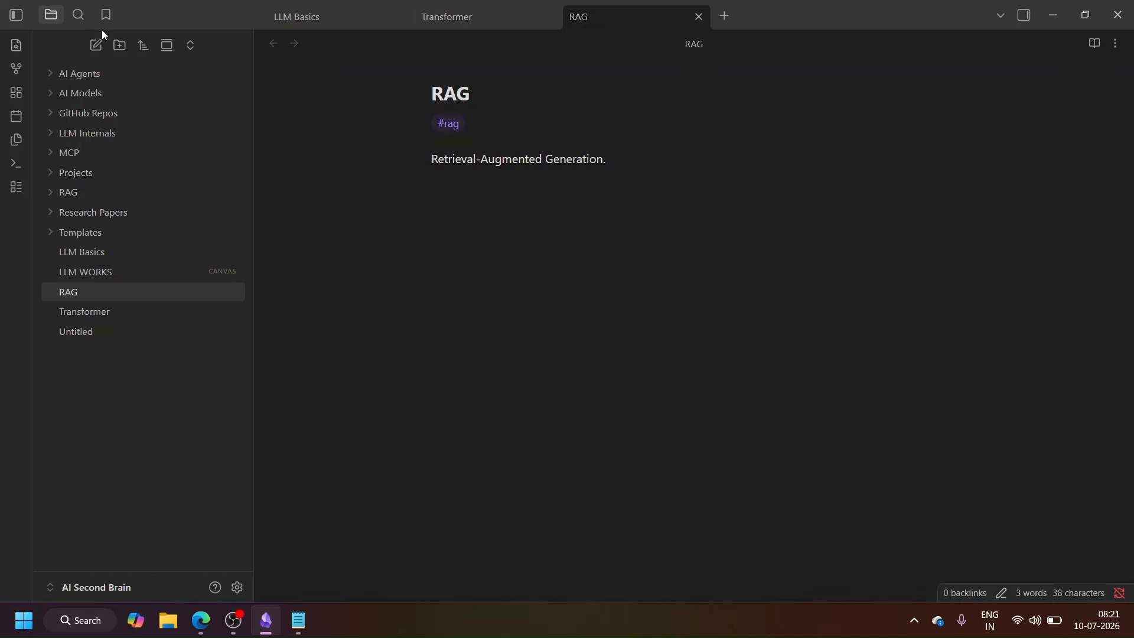
# Step: Create a note named LLM Dashboard and paste the copied Dataview query into its body
pyautogui.click(96, 44)
pyautogui.rightClick(121, 353)
pyautogui.click(185, 329)
pyautogui.write('LLM Dashboard')
pyautogui.press('Return')
pyautogui.click(492, 179)
pyautogui.write('```dataview LIST FROM #llm ```')
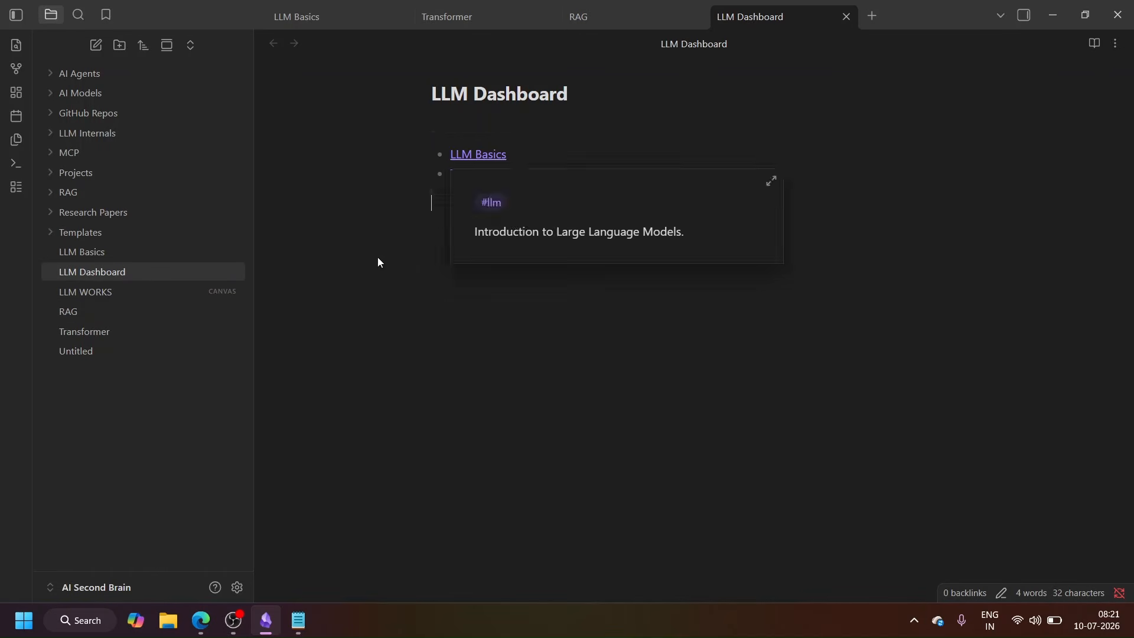
# Step: Create a note named Kv Cache and add the tag #llm to its body
pyautogui.click(97, 45)
pyautogui.rightClick(104, 367)
pyautogui.click(165, 339)
pyautogui.write('Kv Cache')
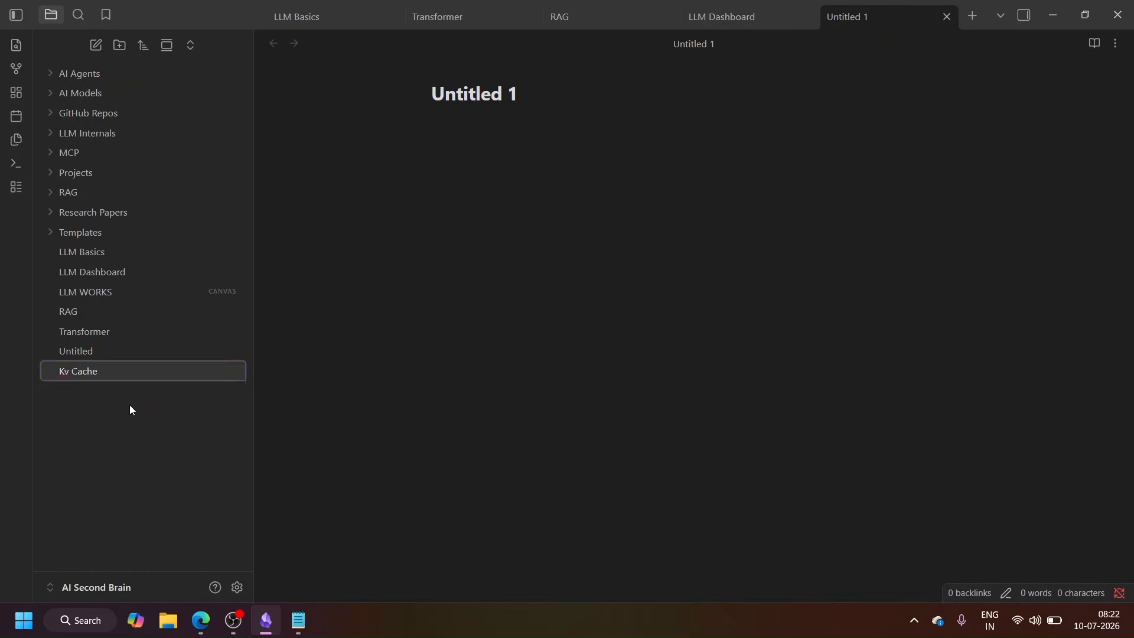
pyautogui.press('Return')
pyautogui.click(586, 202)
pyautogui.write('#llm')
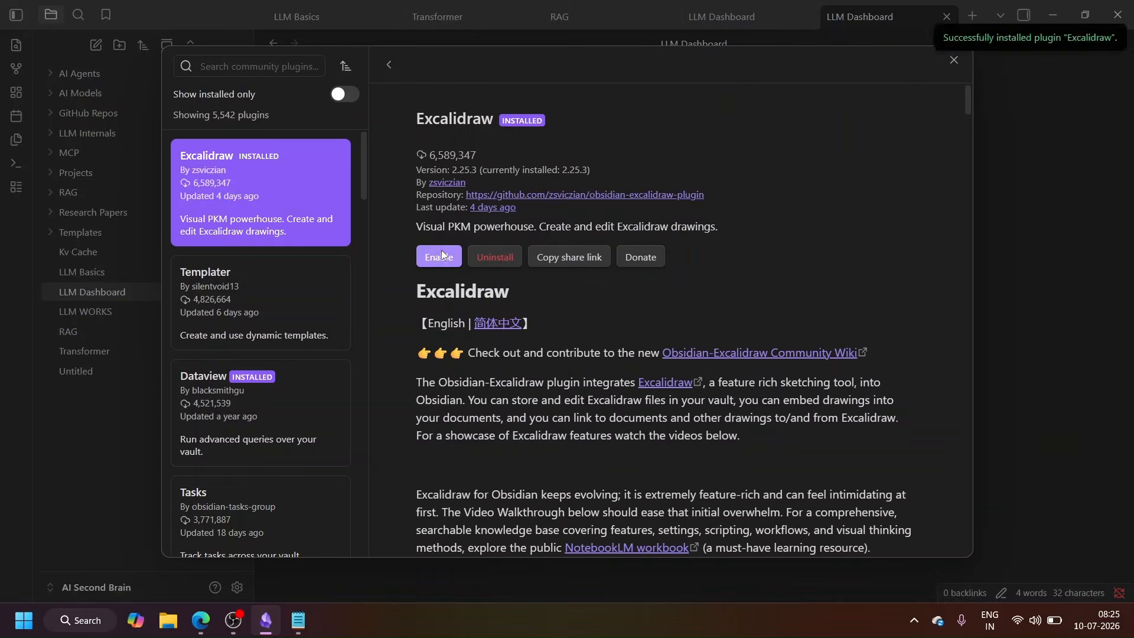
# Step: Draw a box near the top of the LLM Works Excalidraw drawing and add an arrow from Transformers to Kvcache
pyautogui.scroll(-3, 650, 355)
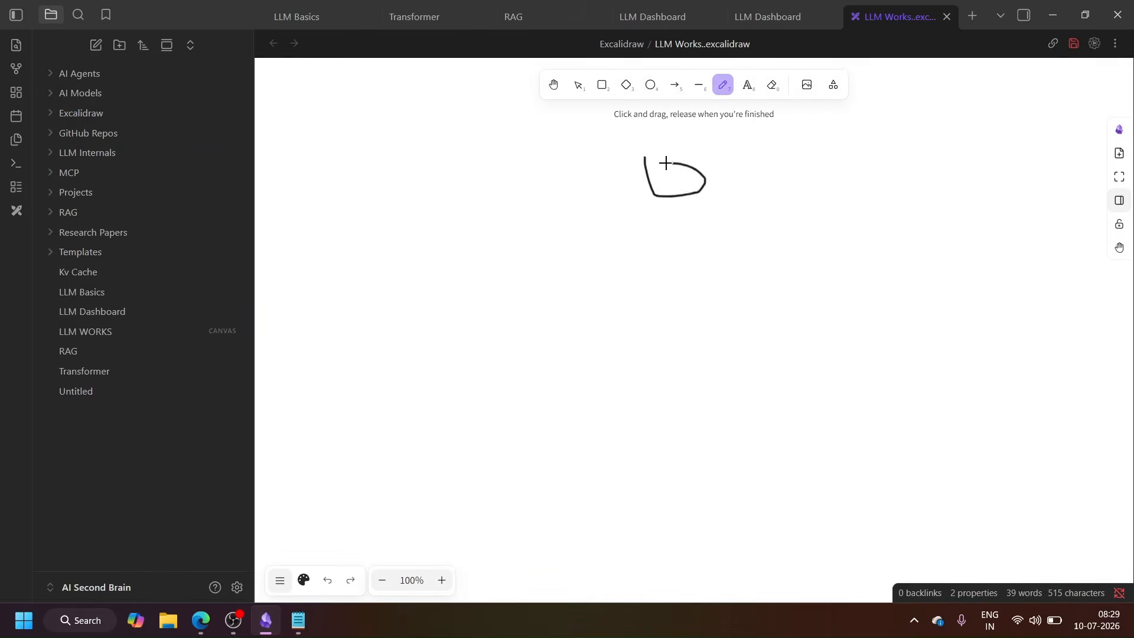
pyautogui.moveTo(635, 151); pyautogui.dragTo(696, 175)
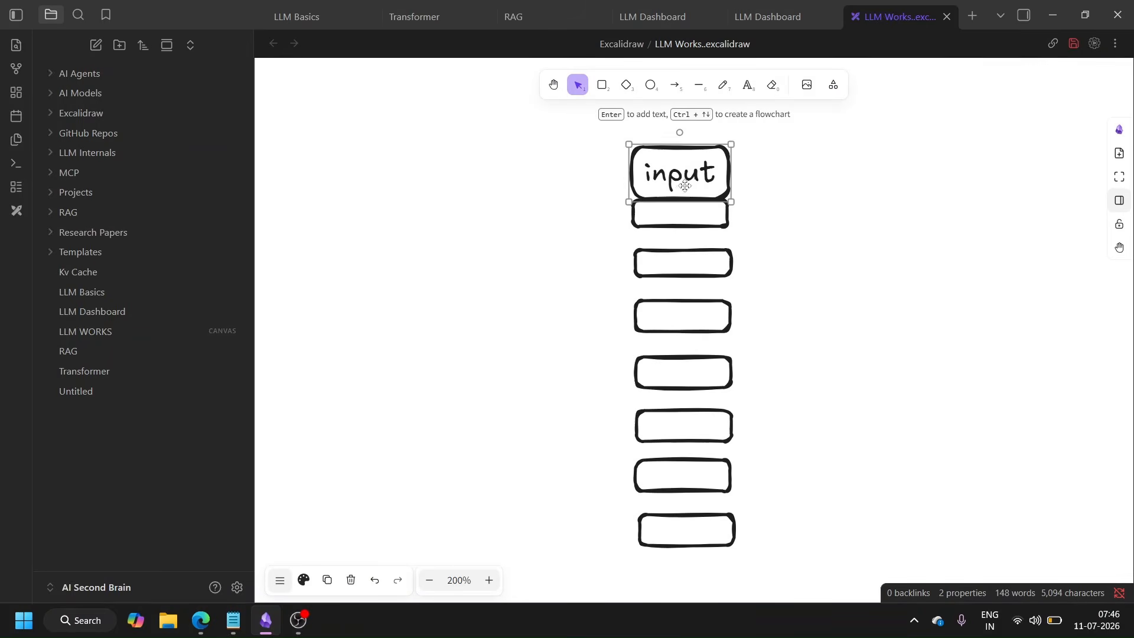
pyautogui.press('a')
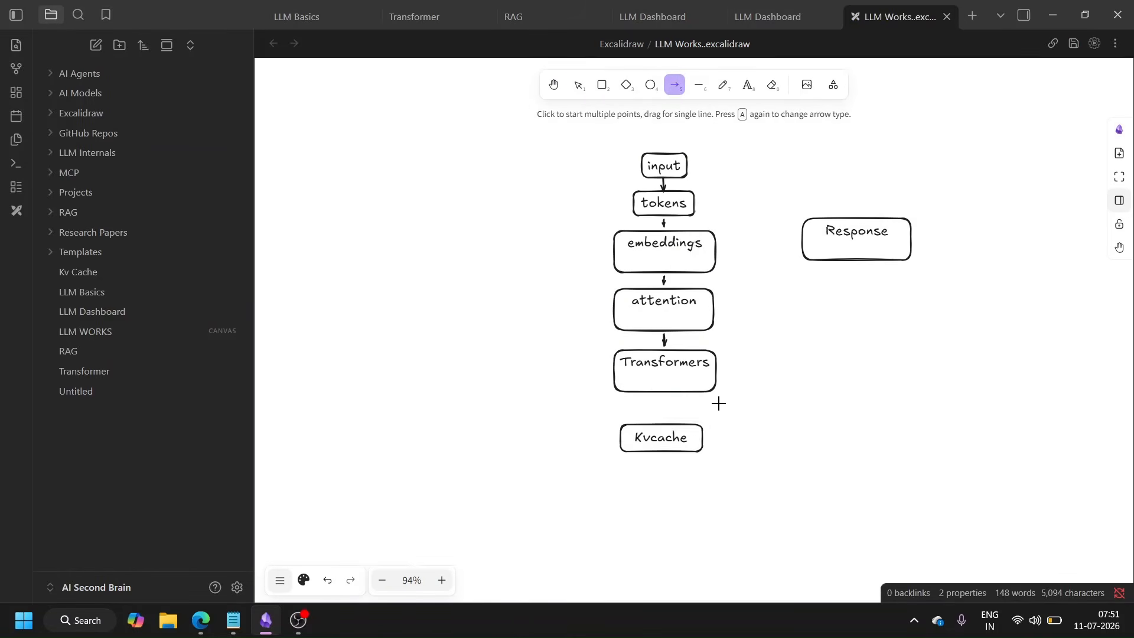
pyautogui.moveTo(665, 395); pyautogui.dragTo(668, 412)
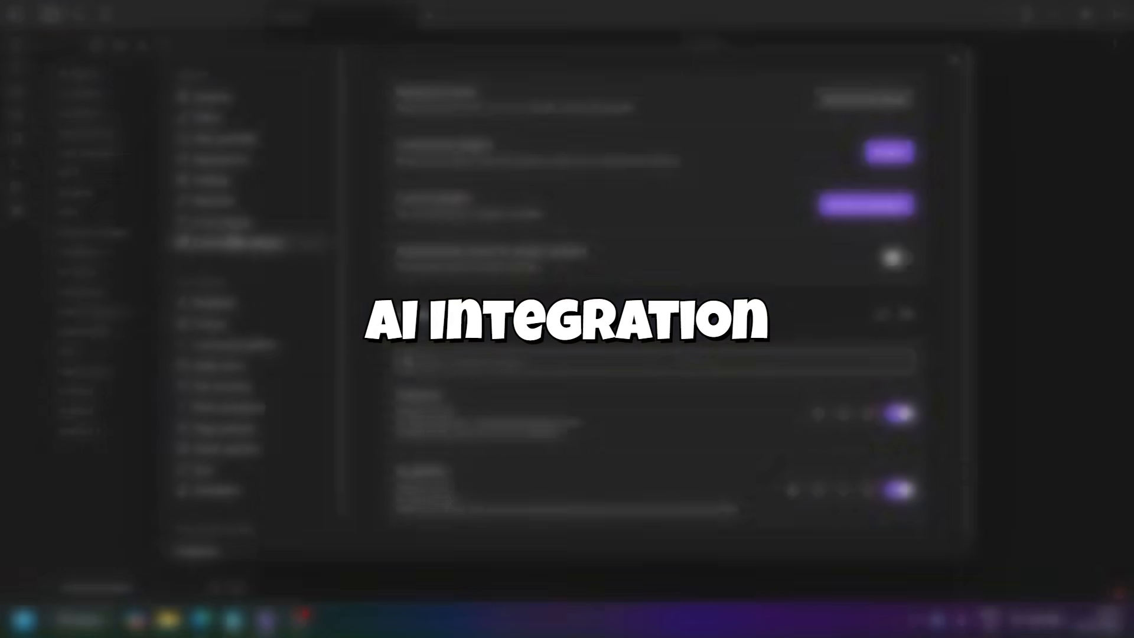
# Step: Install the Copilot community plugin and open the OpenAI model selection in its key settings
pyautogui.click(889, 152)
pyautogui.write('cop')
pyautogui.click(293, 176)
pyautogui.click(438, 256)
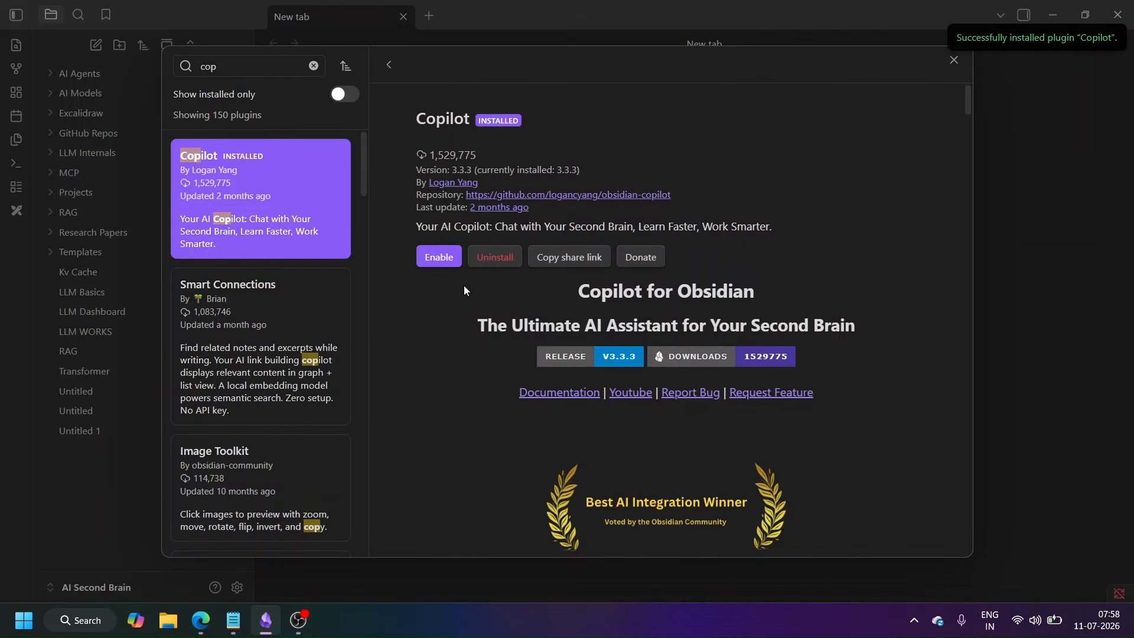
pyautogui.click(435, 185)
pyautogui.click(734, 349)
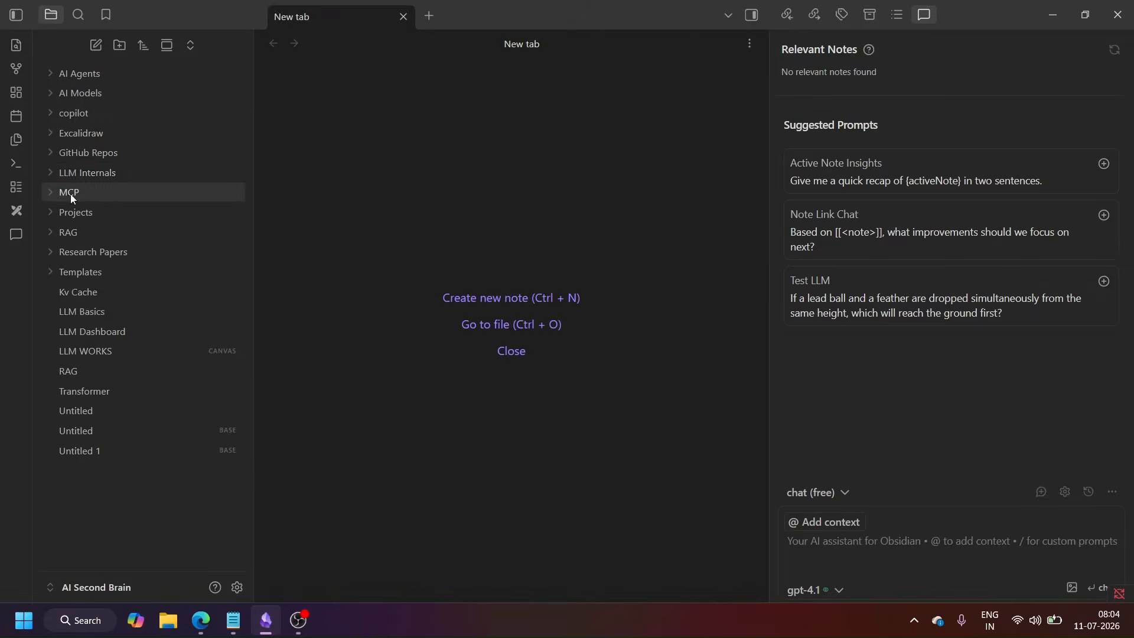
# Step: Open the KvCache note in LLM Internals and ask Copilot "give me more about this note"
pyautogui.click(88, 173)
pyautogui.click(89, 212)
pyautogui.click(849, 544)
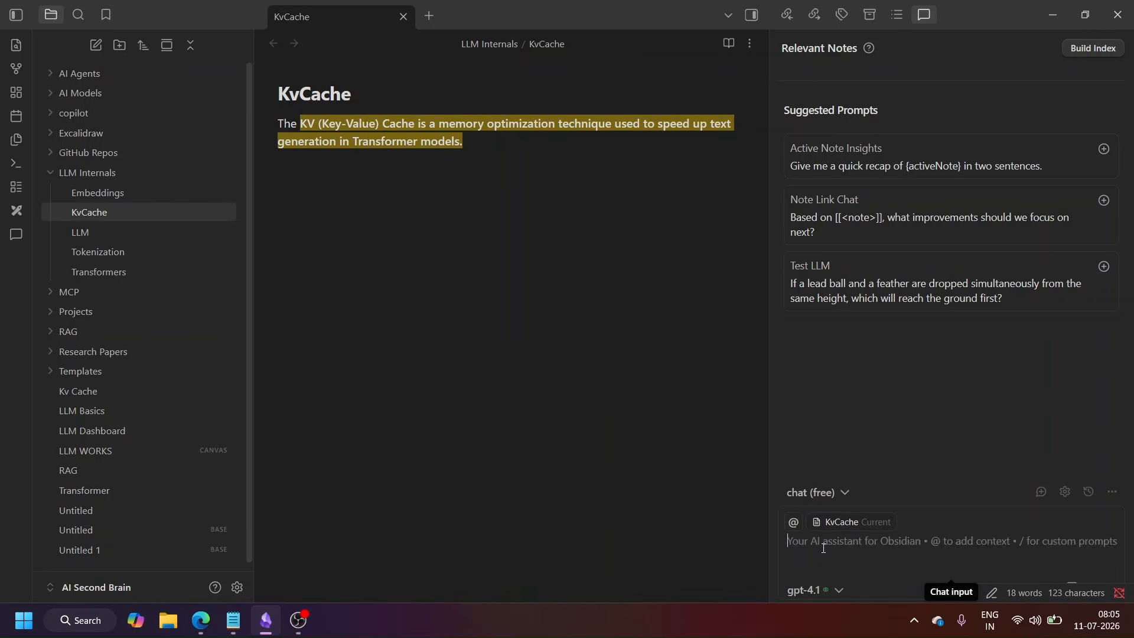
pyautogui.write('give me more about this note')
pyautogui.press('Return')
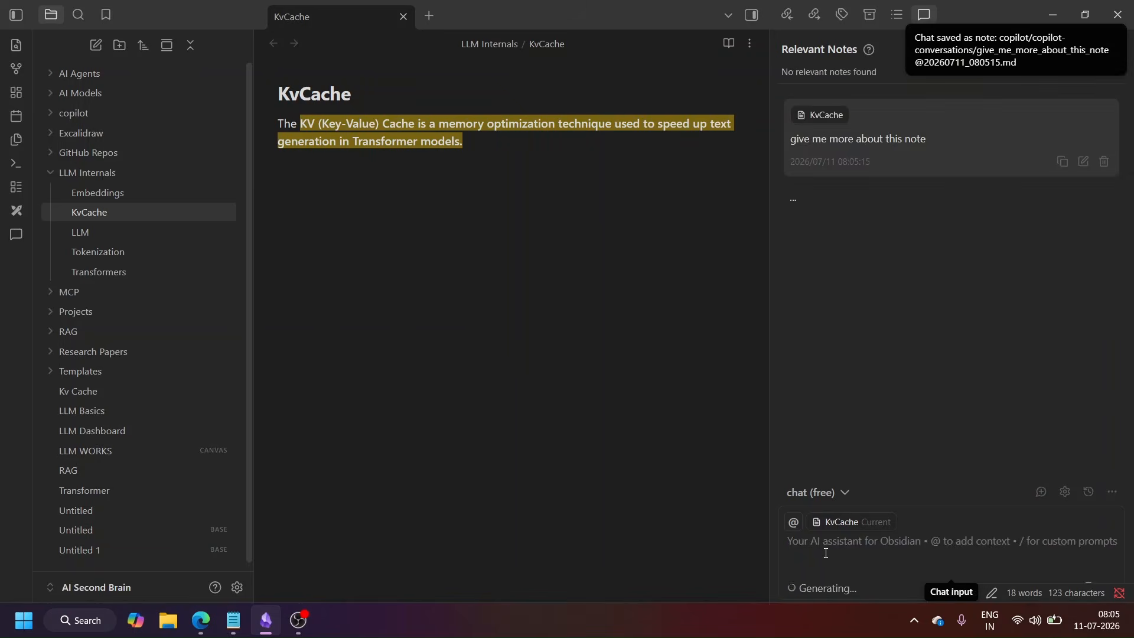
# Step: Copy Copilot's response from the chat and paste it at the end of the KvCache note
pyautogui.scroll(10, 950, 289)
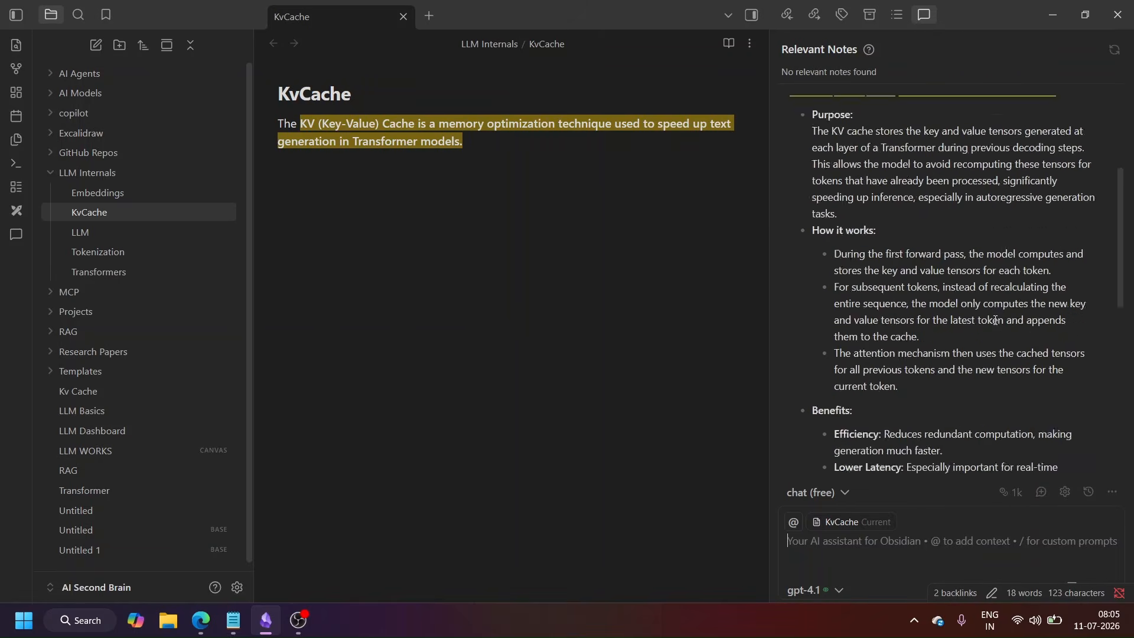
pyautogui.moveTo(789, 197); pyautogui.dragTo(1055, 367)
pyautogui.hotkey('ctrl', 'c')
pyautogui.click(496, 157)
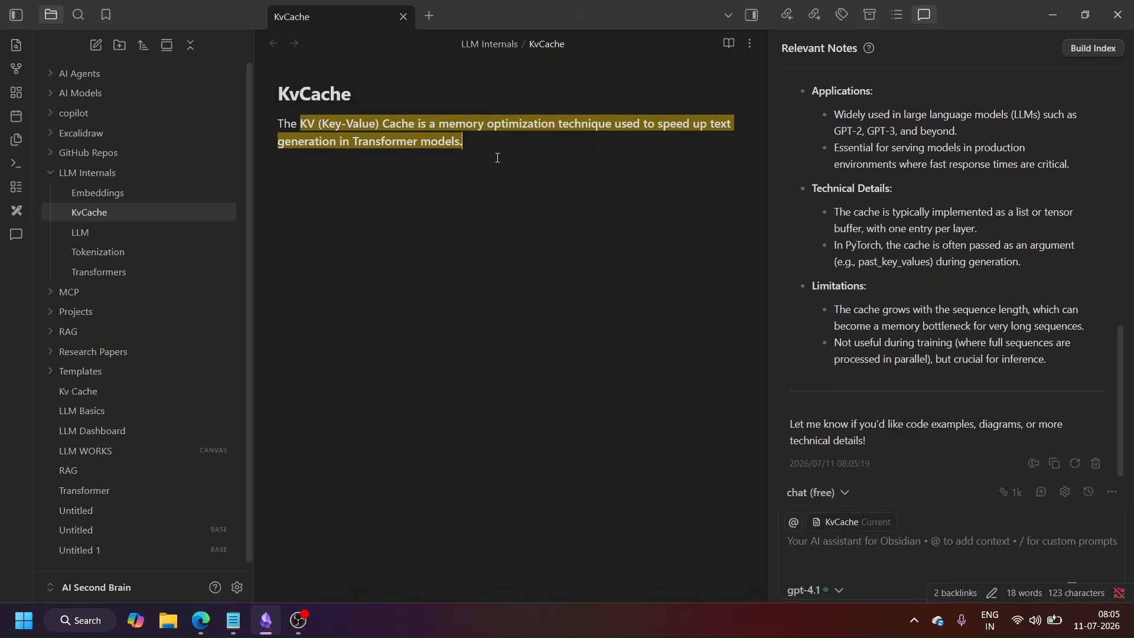
pyautogui.hotkey('ctrl', 'v')
pyautogui.moveTo(463, 143); pyautogui.dragTo(277, 130)
pyautogui.press('BackSpace')
pyautogui.hotkey('ctrl', 'z')
# Step: Delete the introductory lines of the pasted response below the highlighted sentence and review the rest of the KvCache note
pyautogui.moveTo(528, 203); pyautogui.dragTo(272, 177)
pyautogui.press('BackSpace')
pyautogui.press('BackSpace')
pyautogui.press('BackSpace')
pyautogui.scroll(-8, 544, 354)
pyautogui.scroll(10, 546, 388)
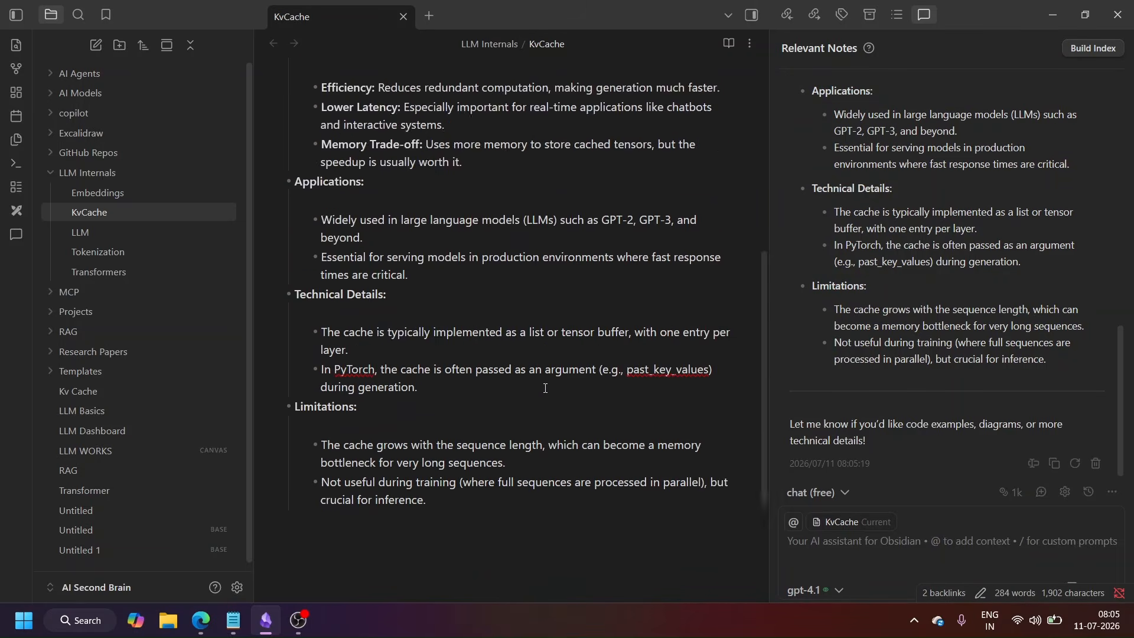
# Step: Create a folder named DailyNotes in the vault root
pyautogui.click(87, 239)
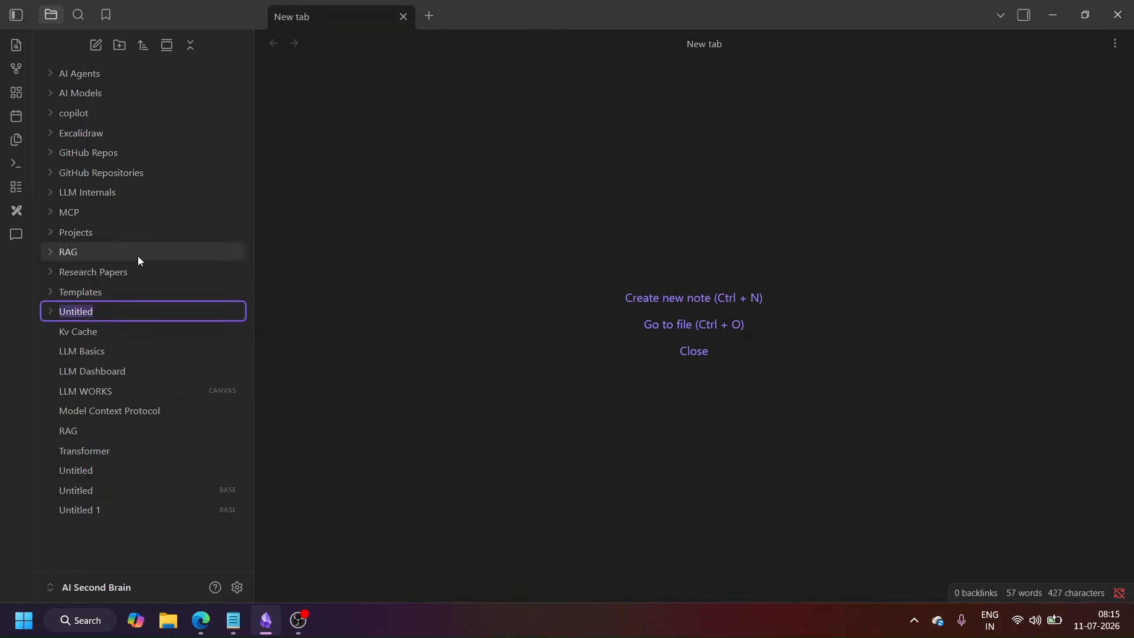
pyautogui.write('Dai')
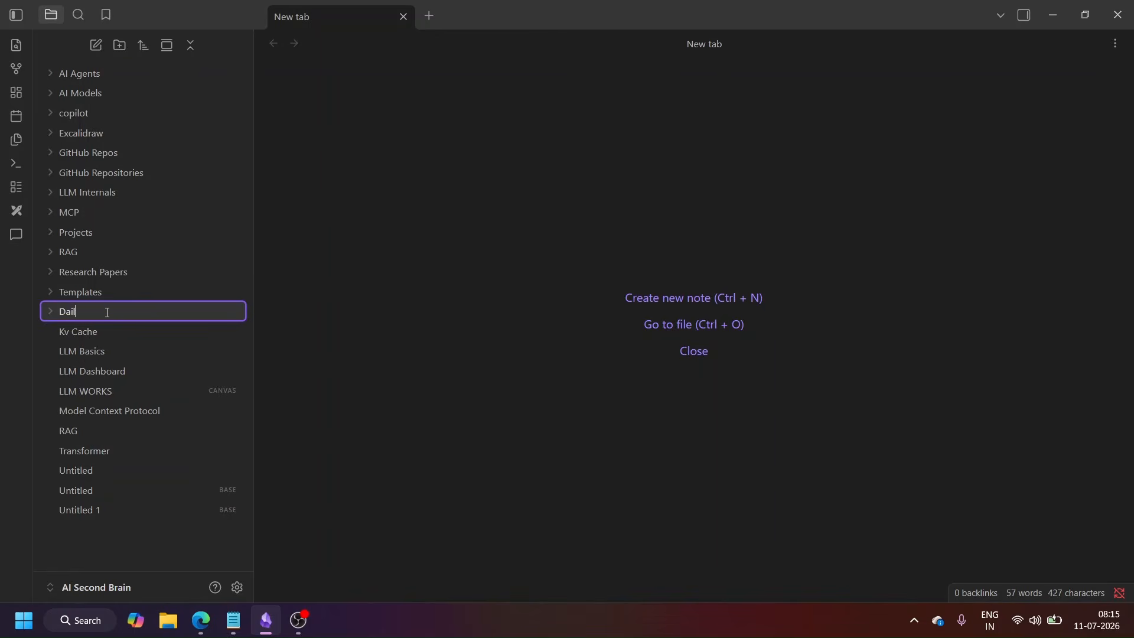
pyautogui.write('lyNotes')
pyautogui.press('Return')
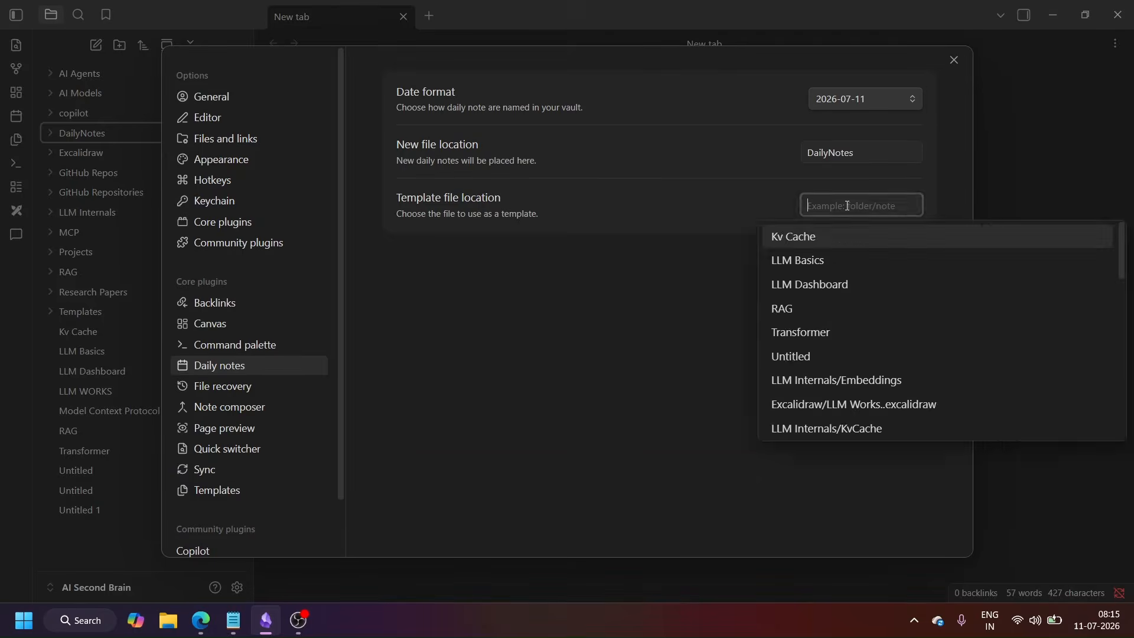
pyautogui.press('Escape')
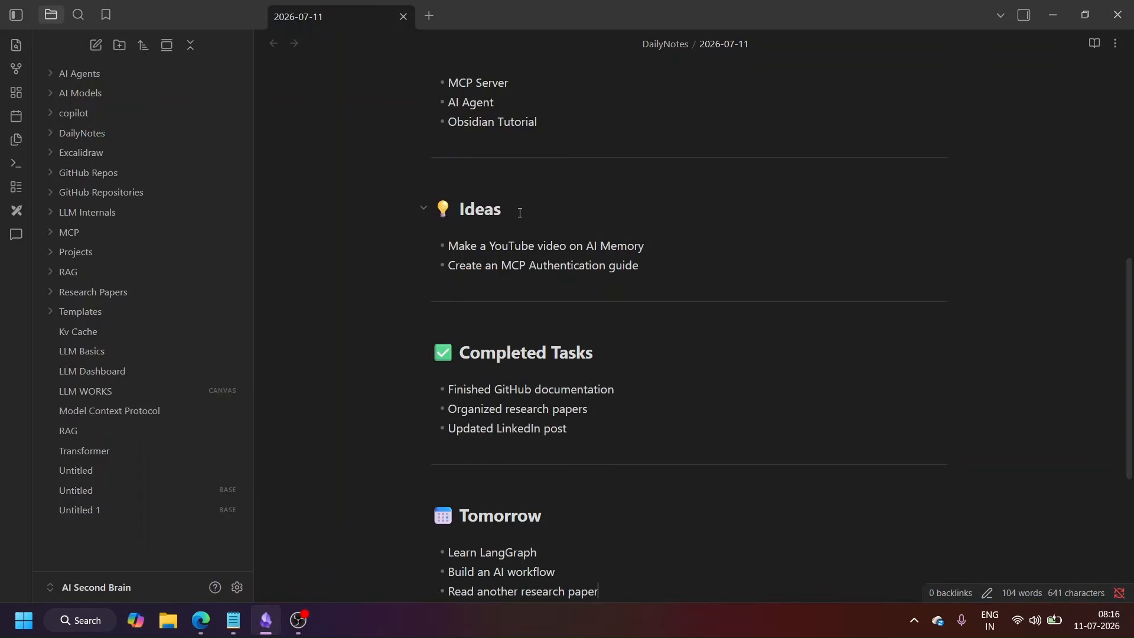
# Step: Add links to the Model Context Protocol and KvCache notes at the end of the 2026-07-11 daily note
pyautogui.scroll(5, 571, 373)
pyautogui.scroll(2, 571, 374)
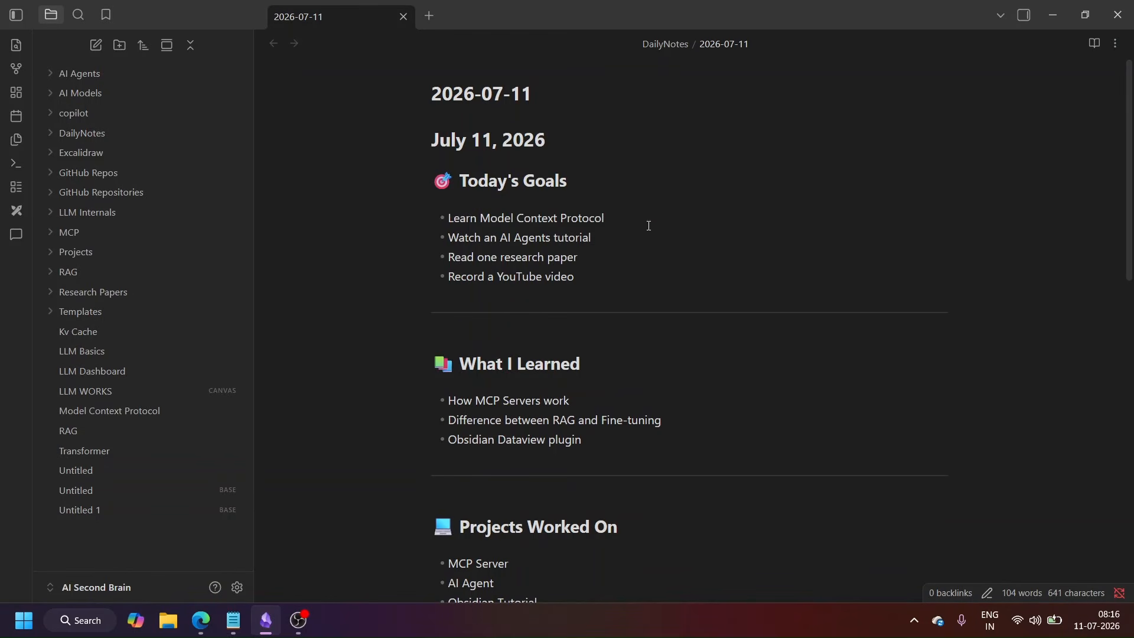
pyautogui.scroll(-12, 577, 353)
pyautogui.press('Return')
pyautogui.press('Return')
pyautogui.press('Return')
pyautogui.write('[[')
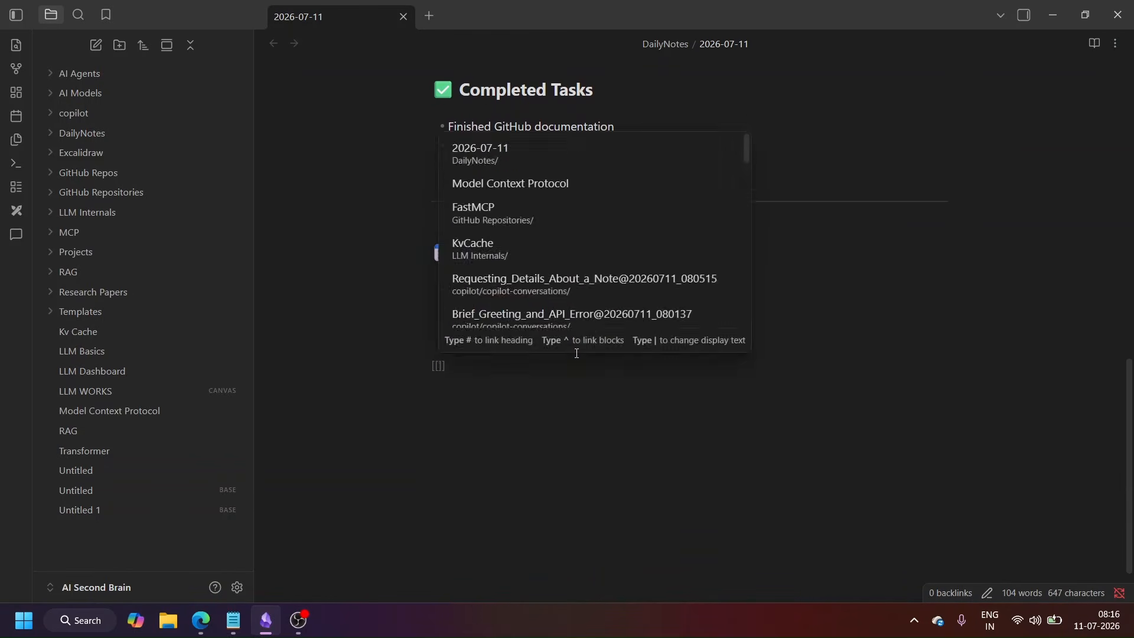
pyautogui.write('Model')
pyautogui.press('Return')
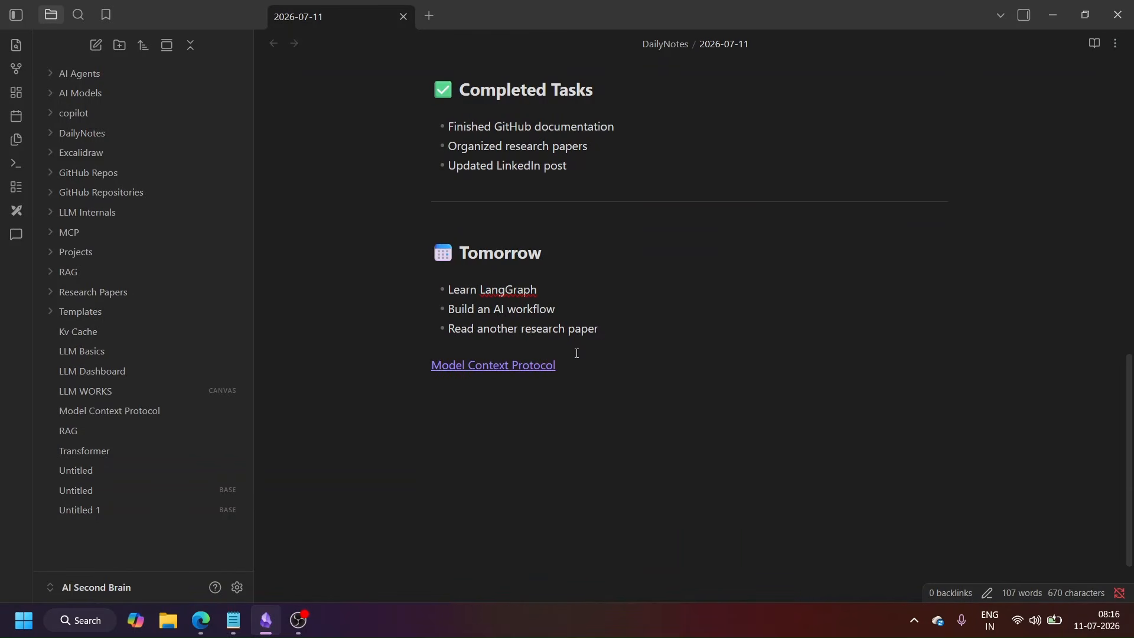
pyautogui.write('[[Kv')
pyautogui.press('Return')
# Step: Follow the Model Context Protocol link from the daily note and go back to the DailyNotes folder
pyautogui.click(514, 369)
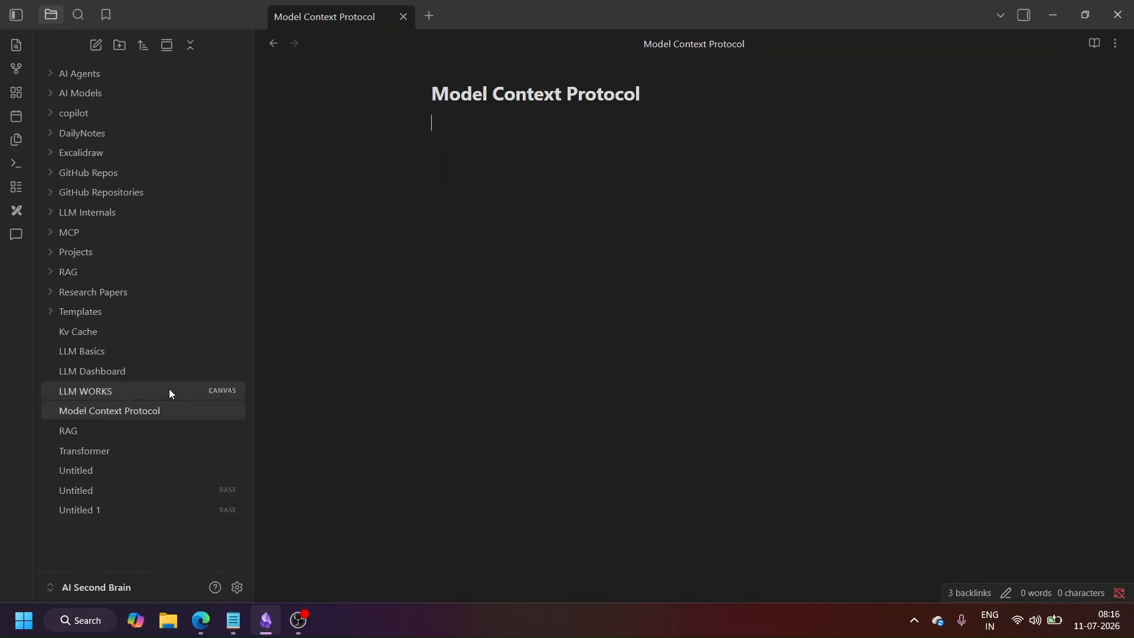
pyautogui.click(88, 135)
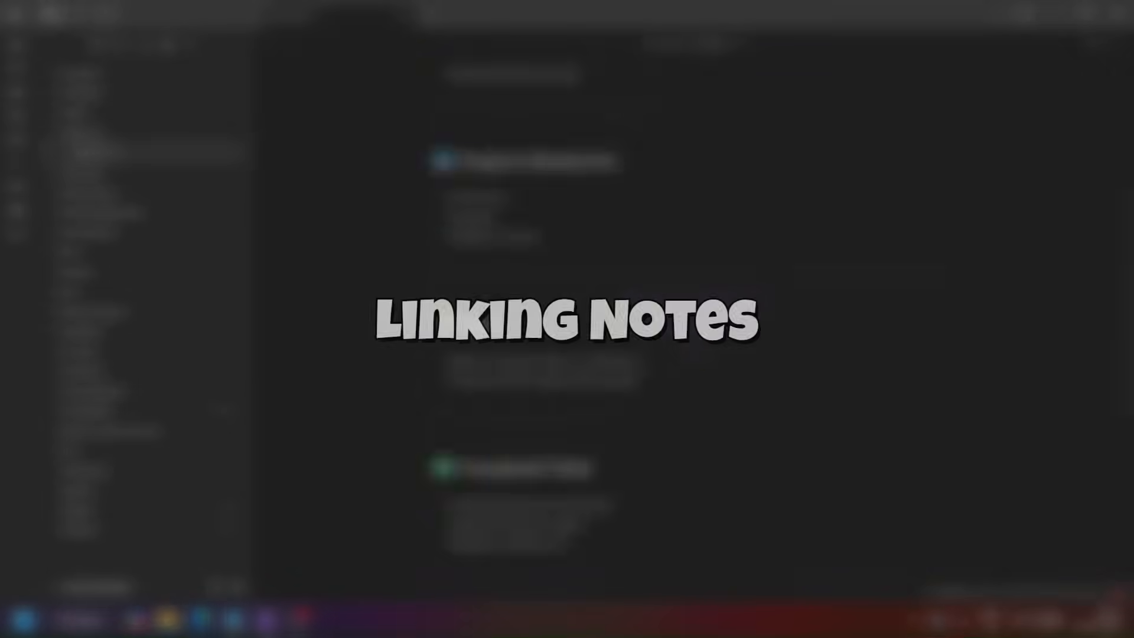
# Step: Search the vault for "tra", look through the matching notes and open the Transformer note
pyautogui.click(78, 15)
pyautogui.write('tra')
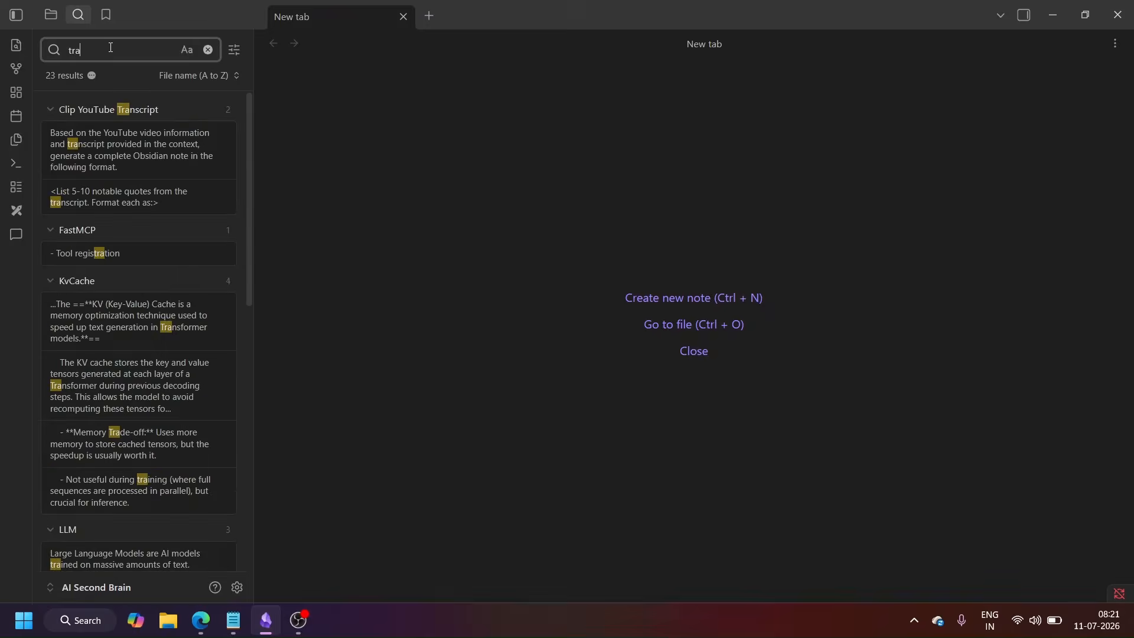
pyautogui.scroll(-2, 124, 236)
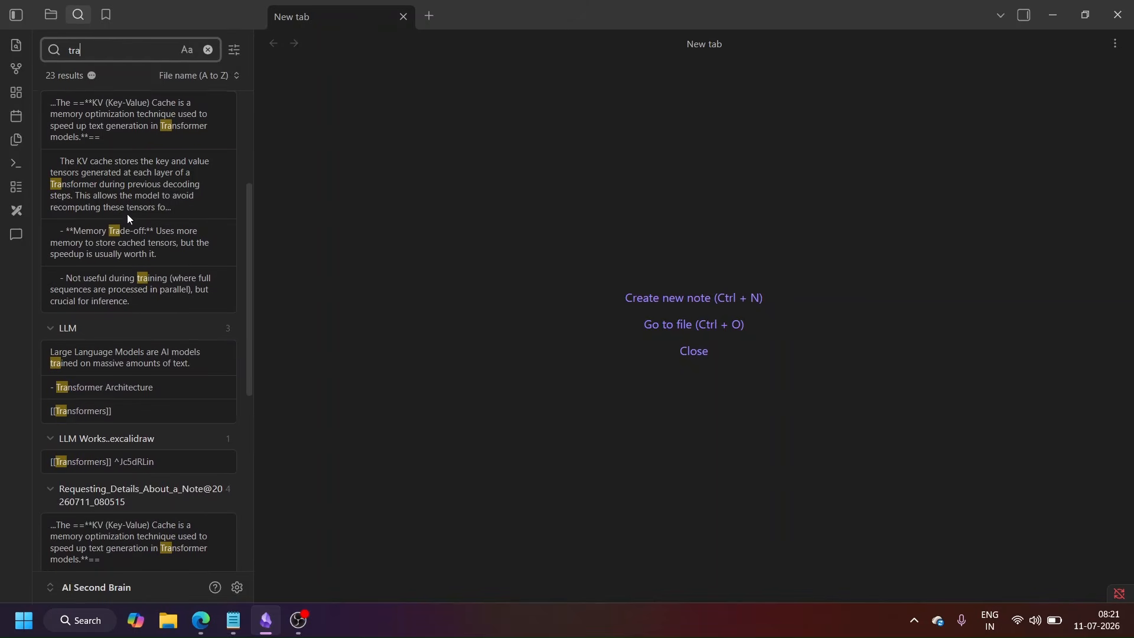
pyautogui.scroll(-5, 104, 434)
pyautogui.scroll(3, 116, 308)
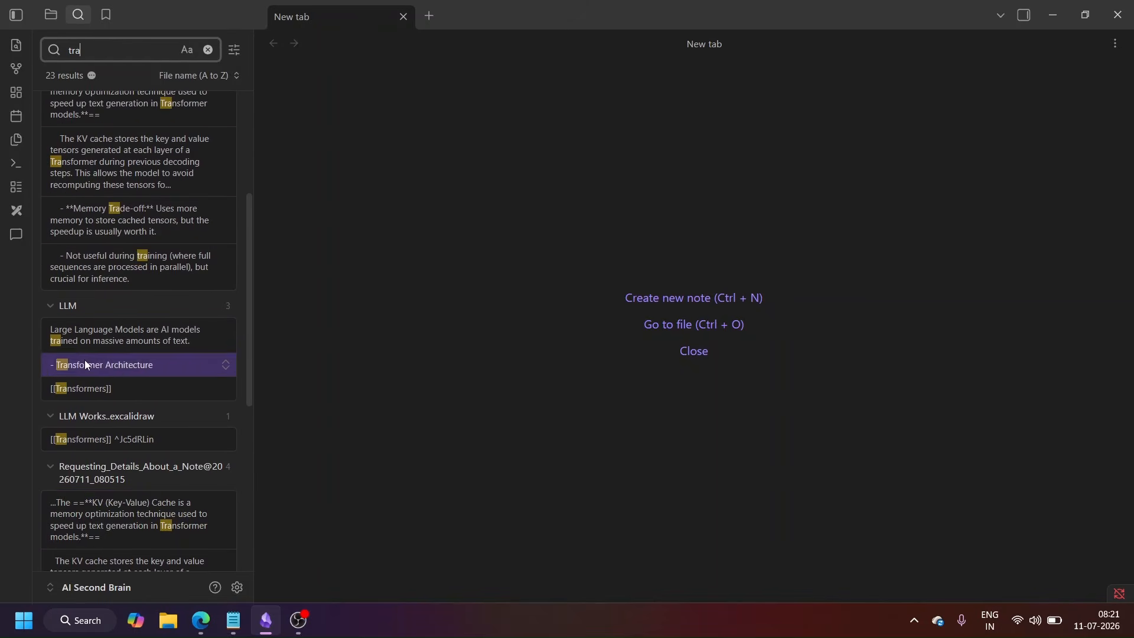
pyautogui.scroll(1, 119, 320)
pyautogui.scroll(-4, 121, 331)
pyautogui.scroll(-3, 119, 339)
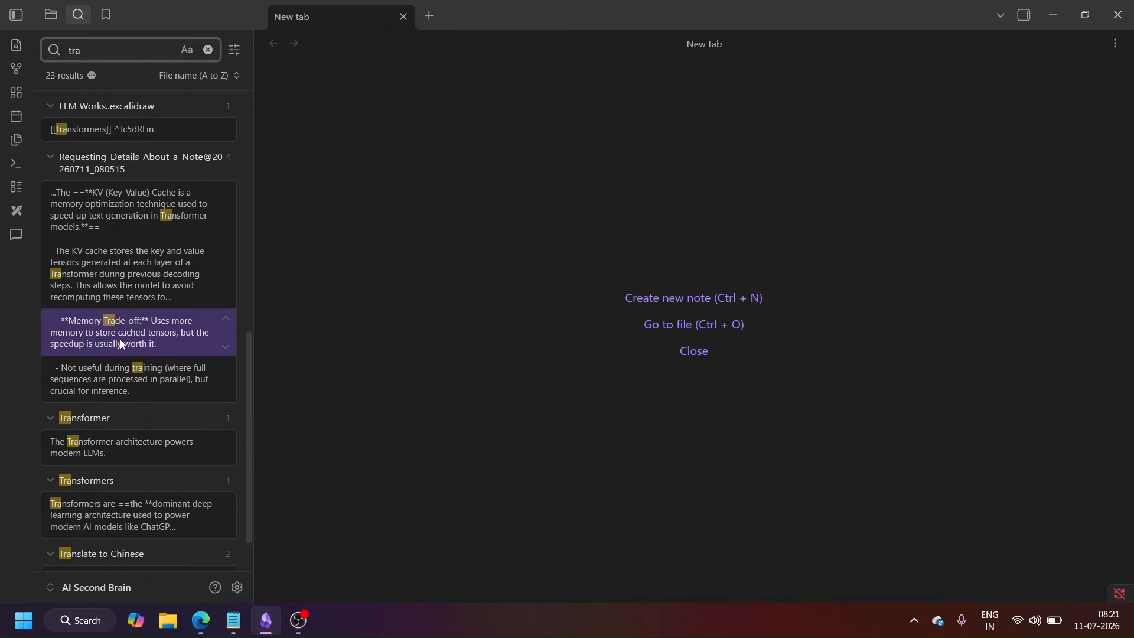
pyautogui.scroll(-1, 119, 339)
pyautogui.click(110, 393)
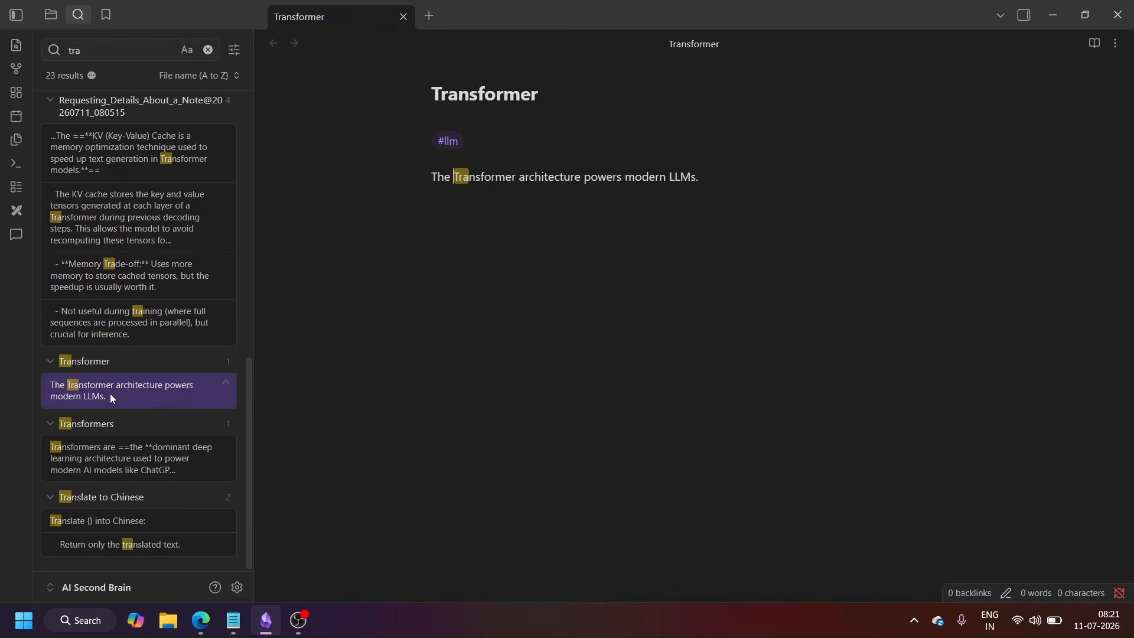
# Step: Display backlinks inside the note and follow the Transformers note's linked mentions to the LLM note and the LLM Works drawing, returning to Transformers
pyautogui.click(1115, 45)
pyautogui.click(1043, 69)
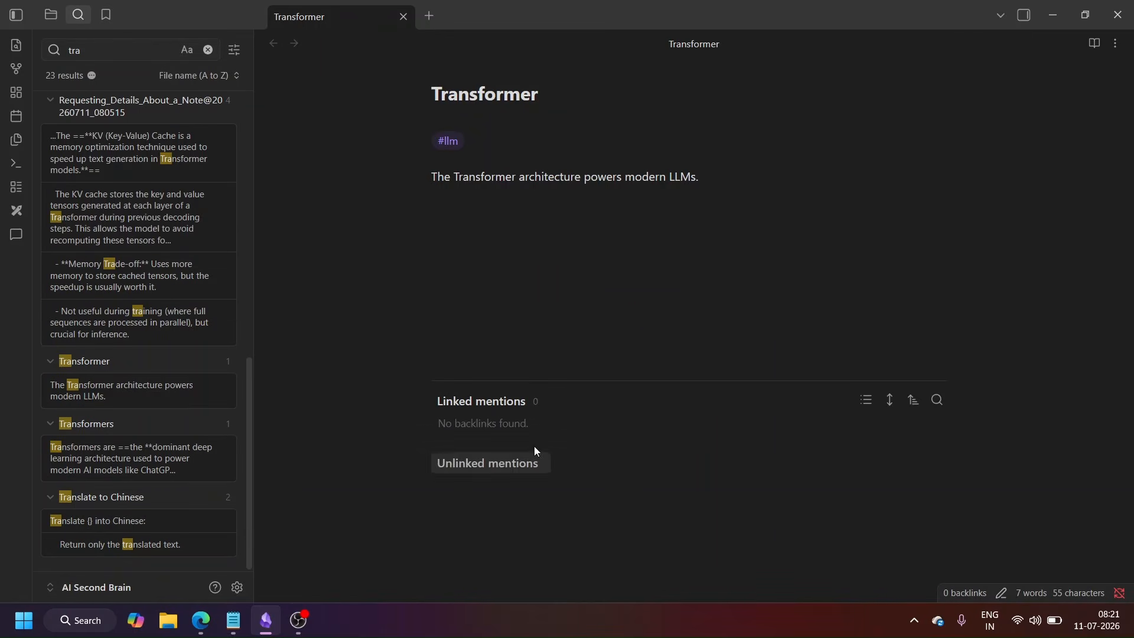
pyautogui.click(503, 431)
pyautogui.click(563, 452)
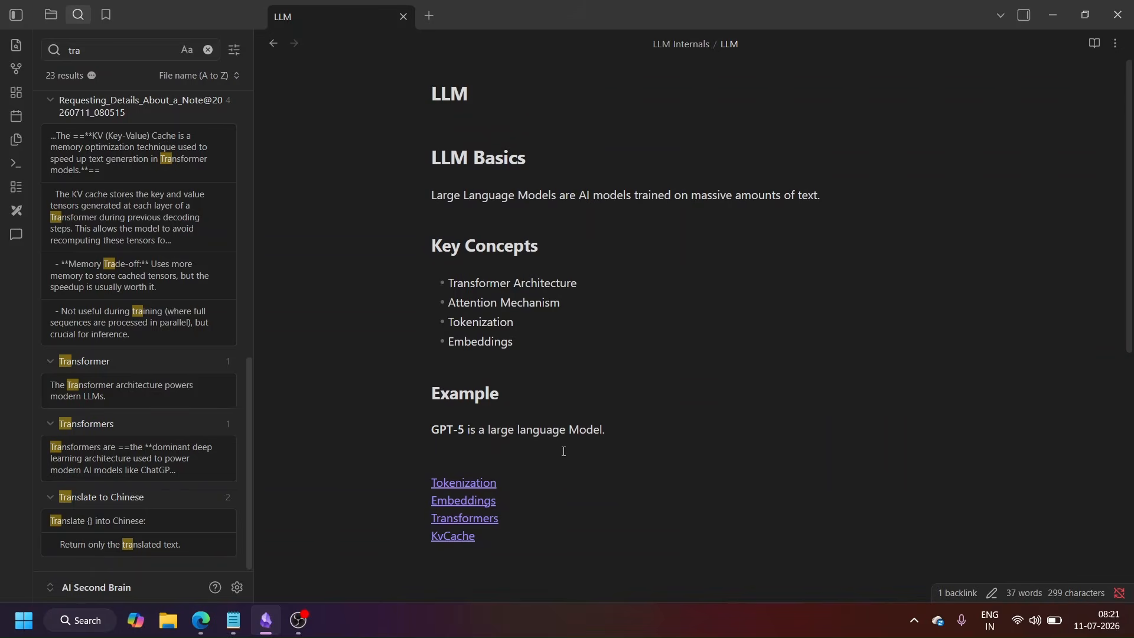
pyautogui.click(124, 457)
pyautogui.click(515, 487)
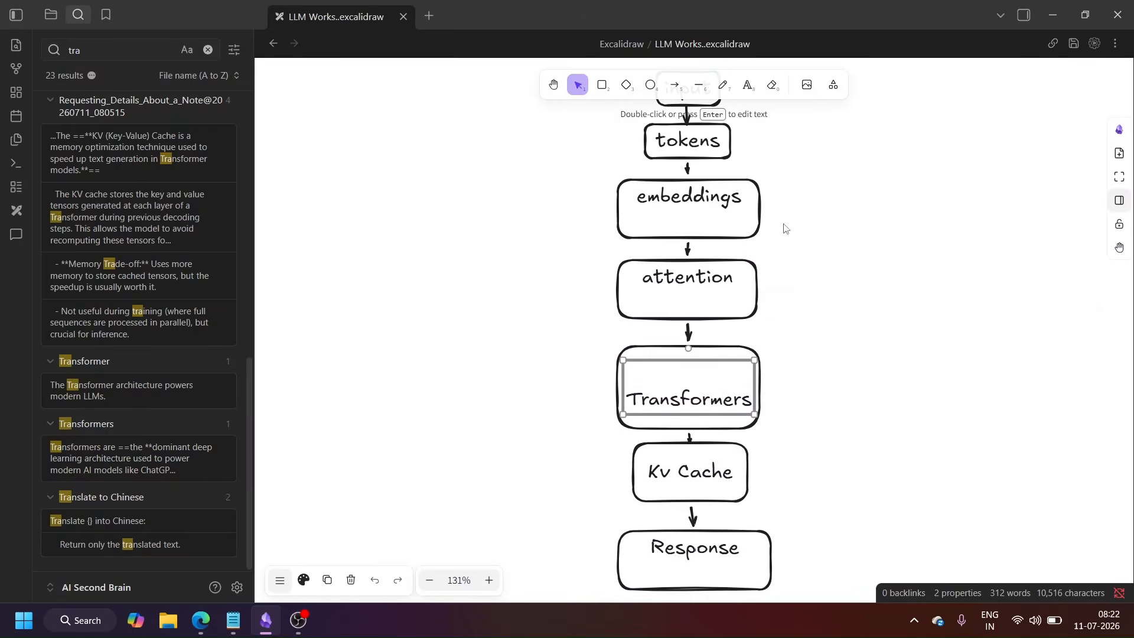
pyautogui.click(126, 458)
# Step: Turn the unlinked mentions of Transformer in the KvCache tensor sentence and the LLM note's "Transformer Architecture" item into links
pyautogui.click(98, 393)
pyautogui.click(1114, 45)
pyautogui.click(1040, 69)
pyautogui.click(503, 463)
pyautogui.moveTo(584, 434)
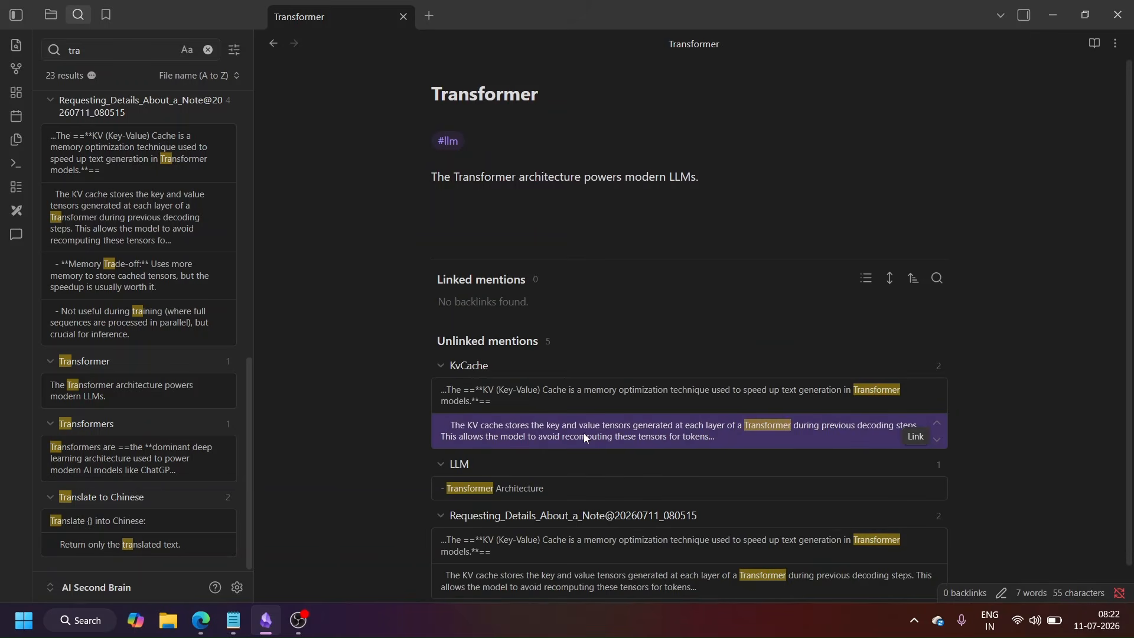
pyautogui.click(916, 492)
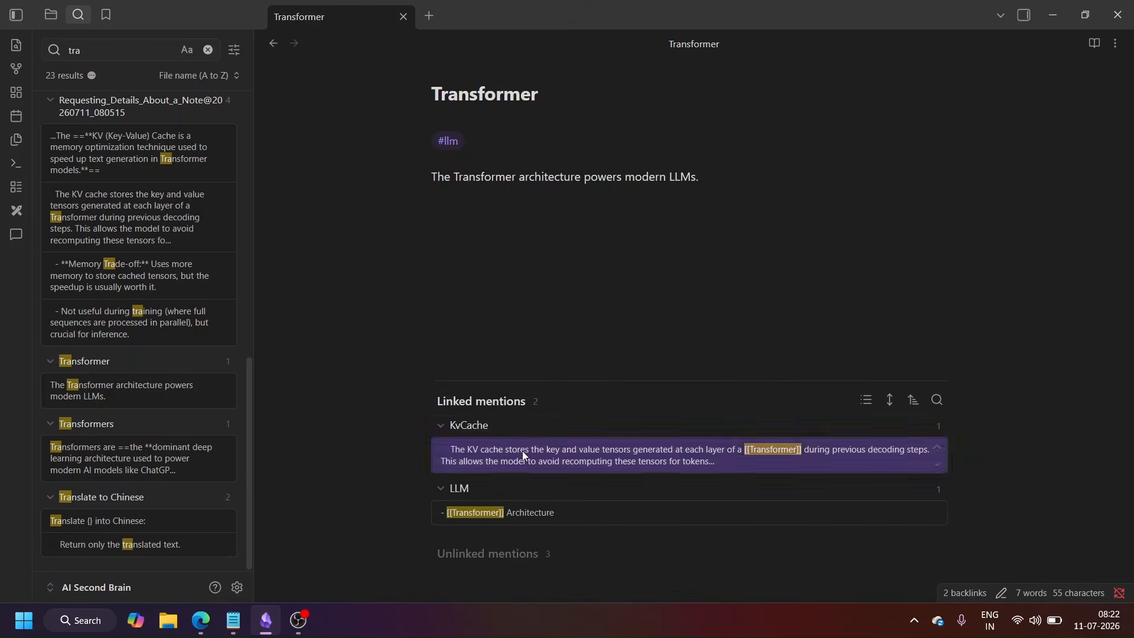
# Step: Follow the Transformer note's linked mentions to the KvCache and LLM notes, check KvCache's own backlinks and return to Transformer
pyautogui.click(522, 452)
pyautogui.scroll(-8, 615, 350)
pyautogui.click(502, 403)
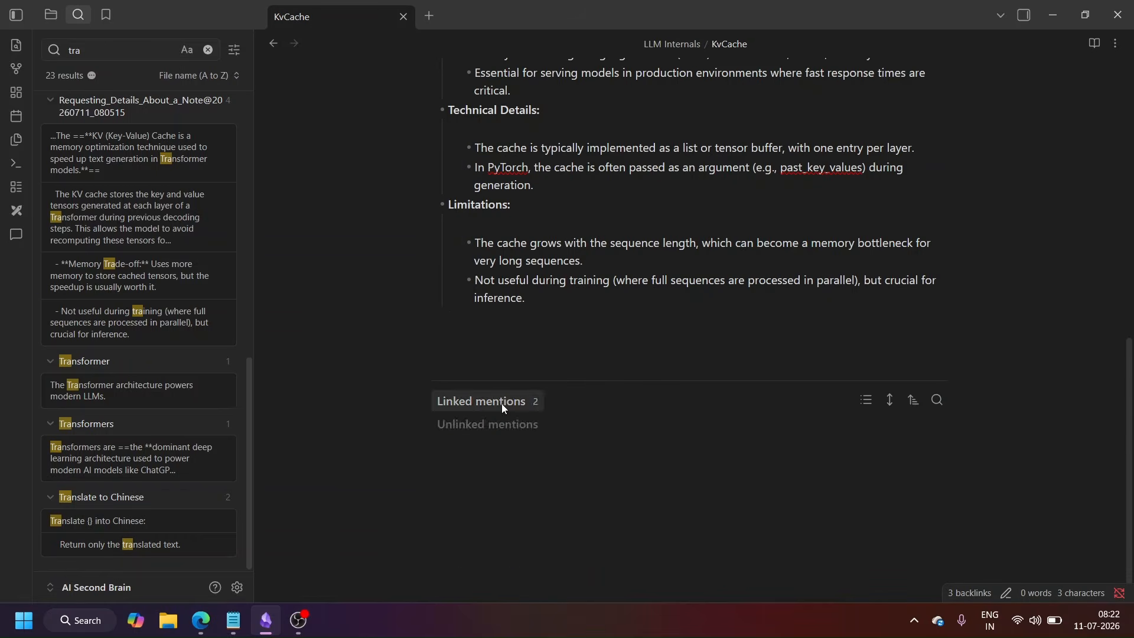
pyautogui.scroll(8, 337, 354)
pyautogui.click(97, 390)
pyautogui.click(511, 514)
pyautogui.click(100, 390)
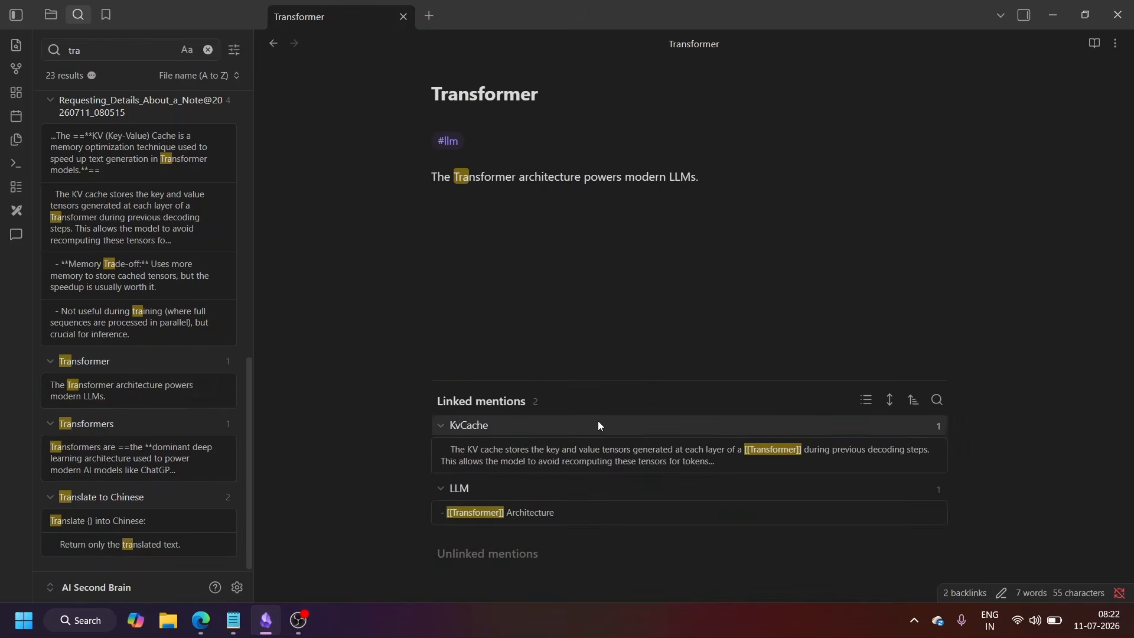
pyautogui.click(1115, 44)
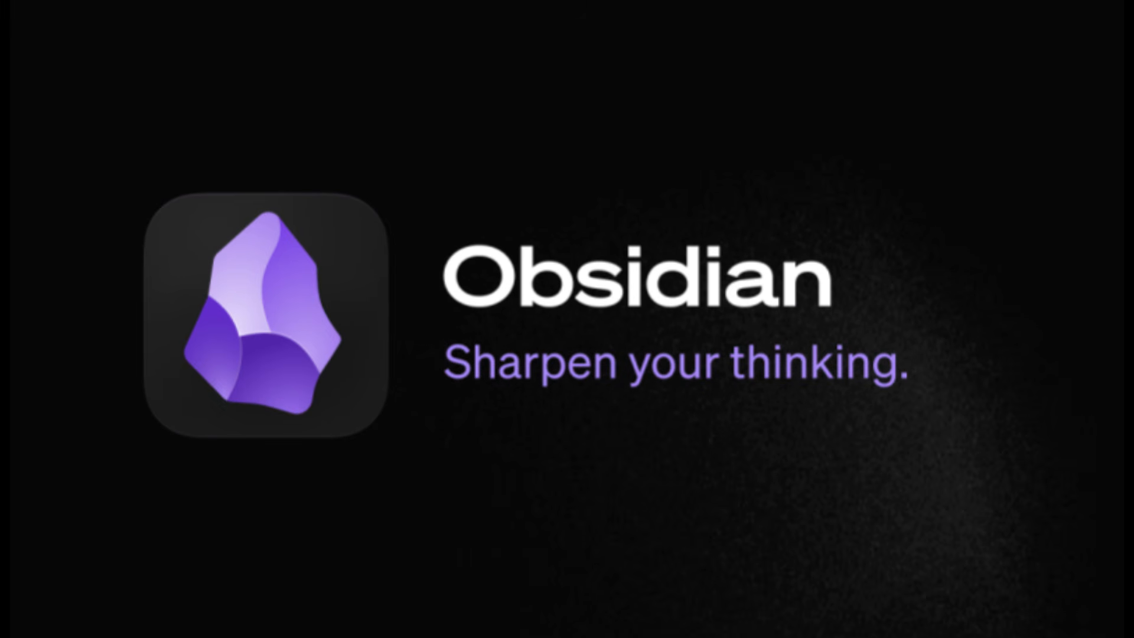